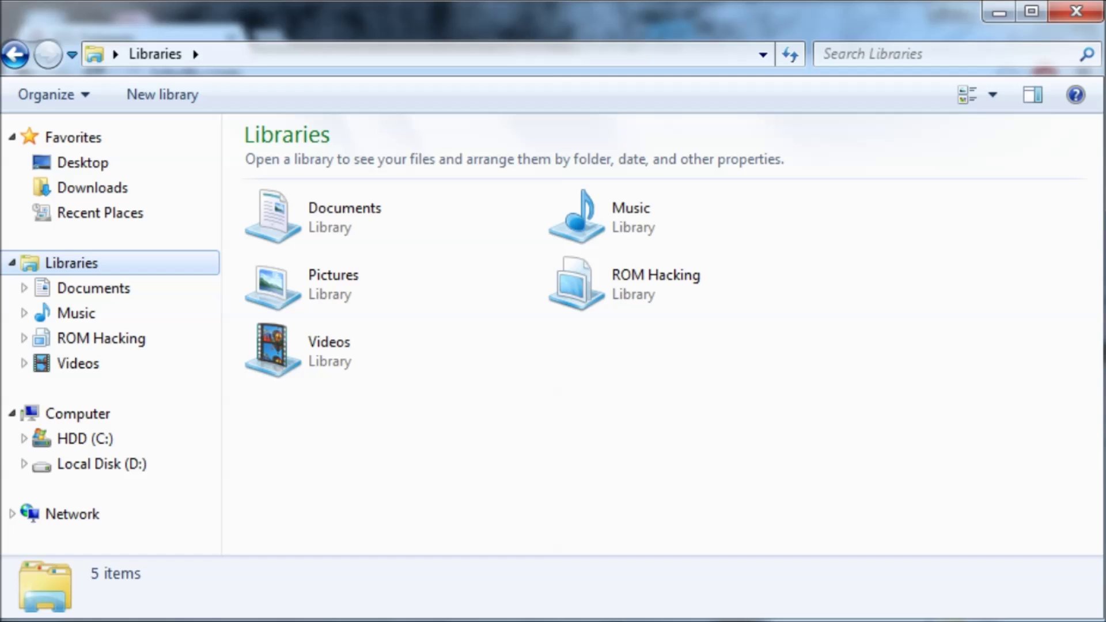
# Open the 3DS Lazy folder inside the 3DS Hacking folder of the Documents library
pyautogui.click(179, 286)
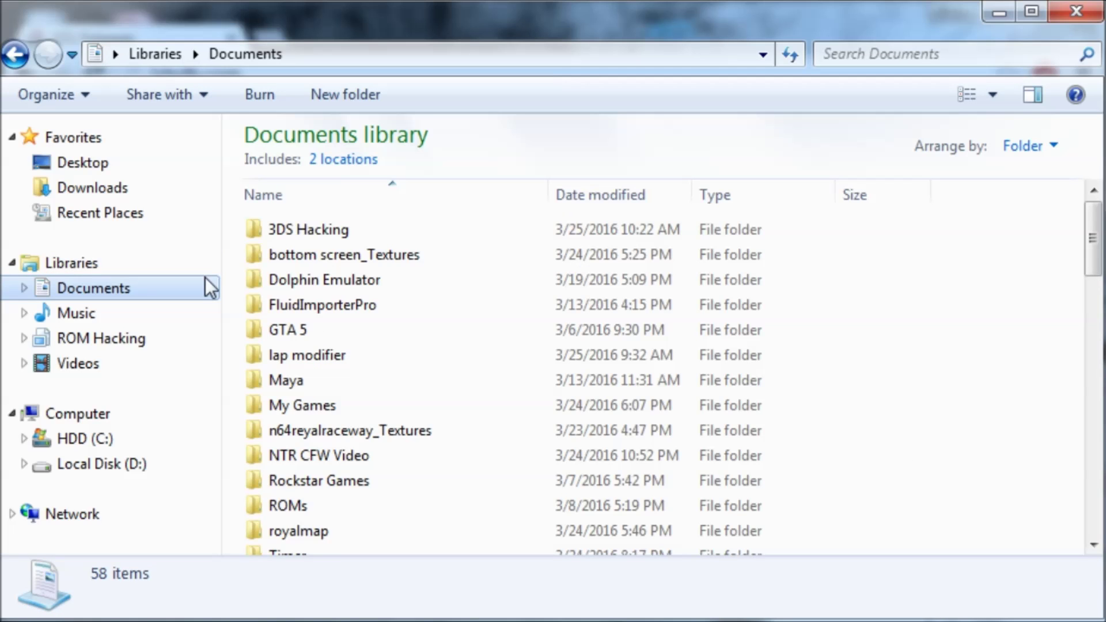
pyautogui.click(331, 229)
pyautogui.doubleClick(331, 229)
pyautogui.doubleClick(331, 228)
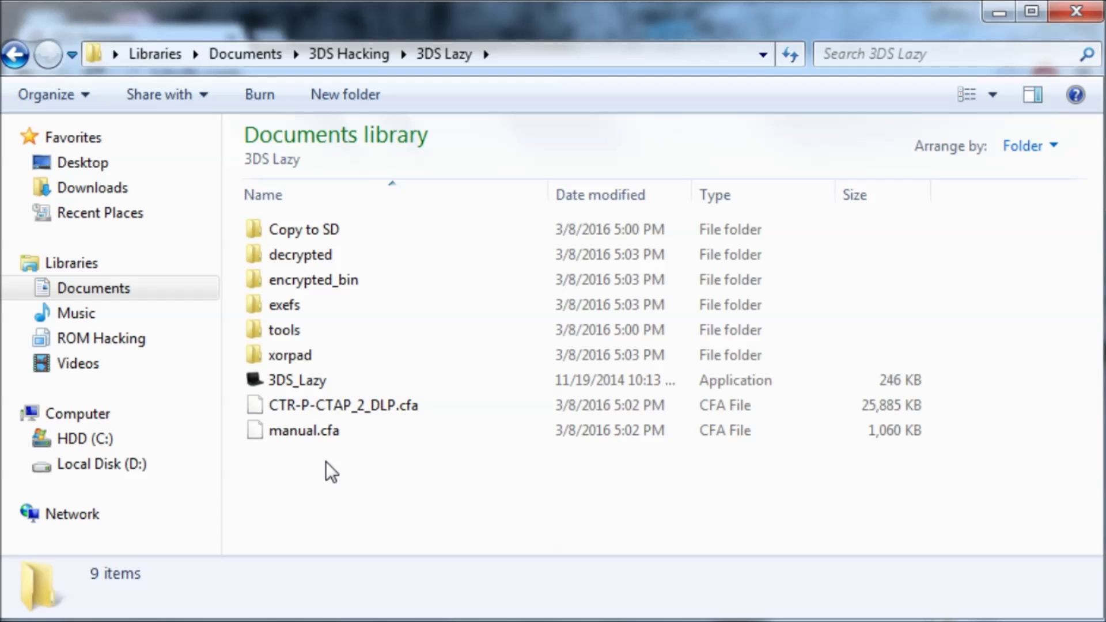
# Launch the 3DS_Lazy application to view its ROM tools, and close it
pyautogui.doubleClick(336, 383)
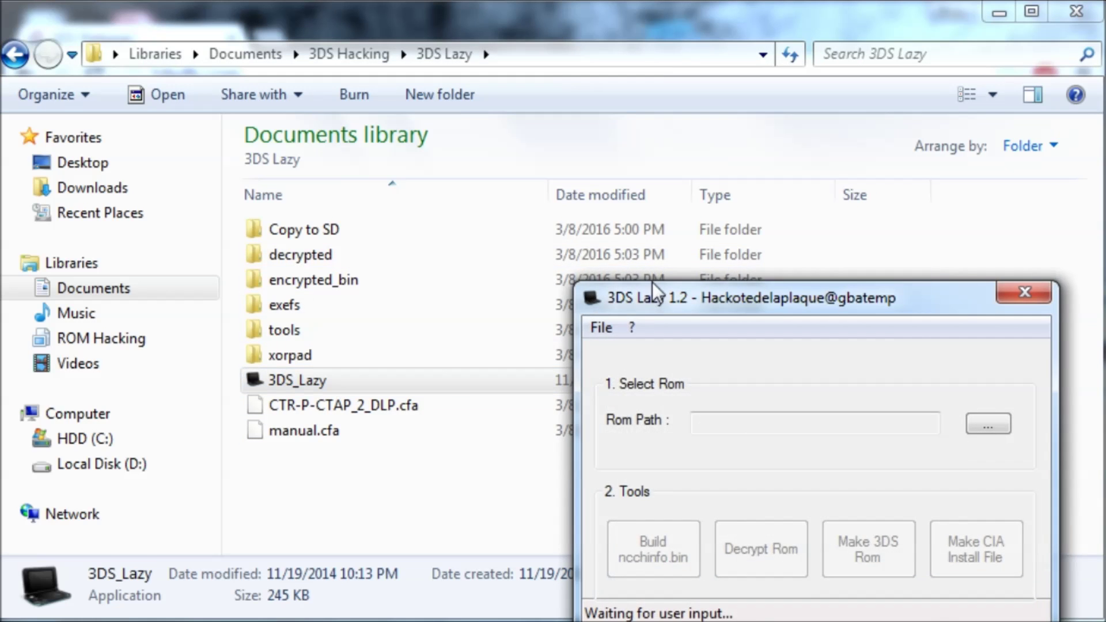
pyautogui.moveTo(652, 283); pyautogui.dragTo(545, 146)
pyautogui.click(300, 508)
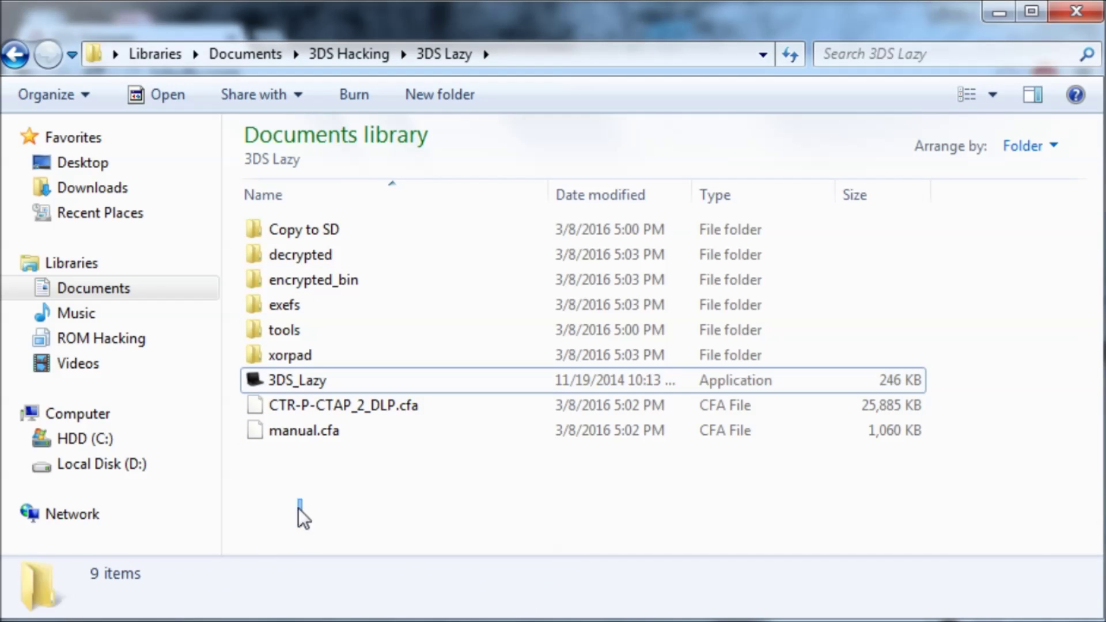
pyautogui.moveTo(299, 509); pyautogui.dragTo(322, 471)
pyautogui.hotkey('alt', 'Tab')
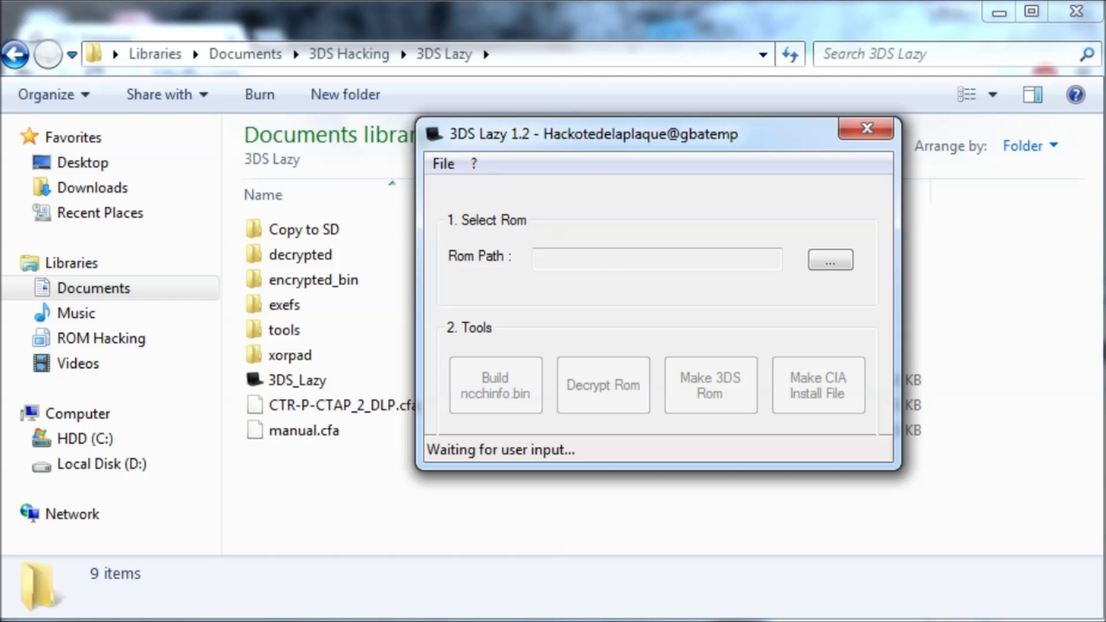
pyautogui.click(869, 129)
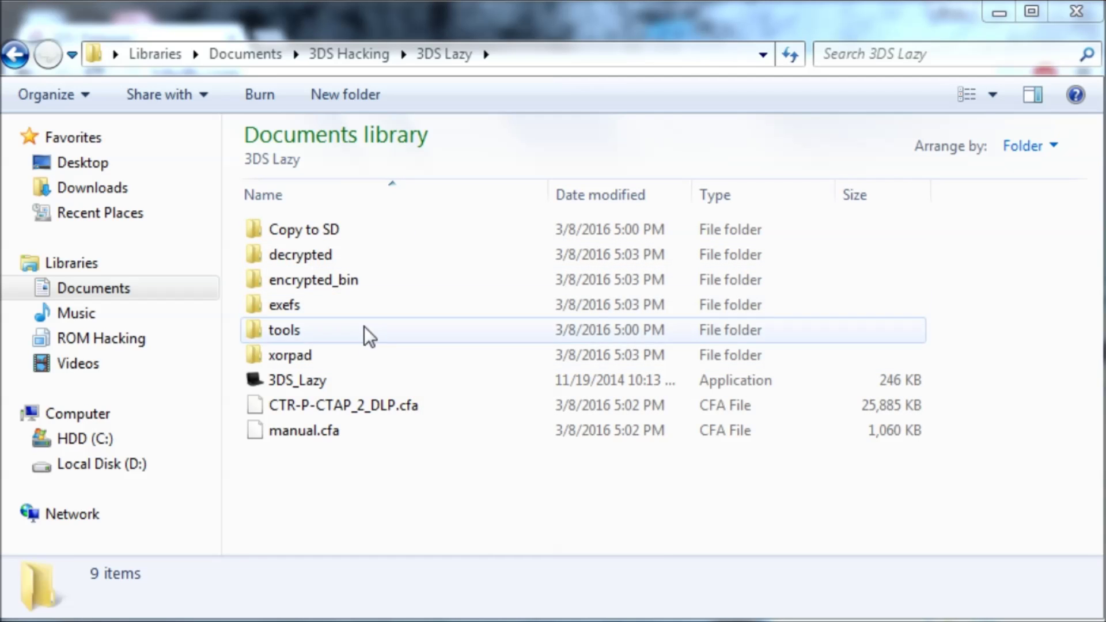
# Copy the exefs BIN file from the decrypted folder
pyautogui.doubleClick(342, 255)
pyautogui.click(323, 256)
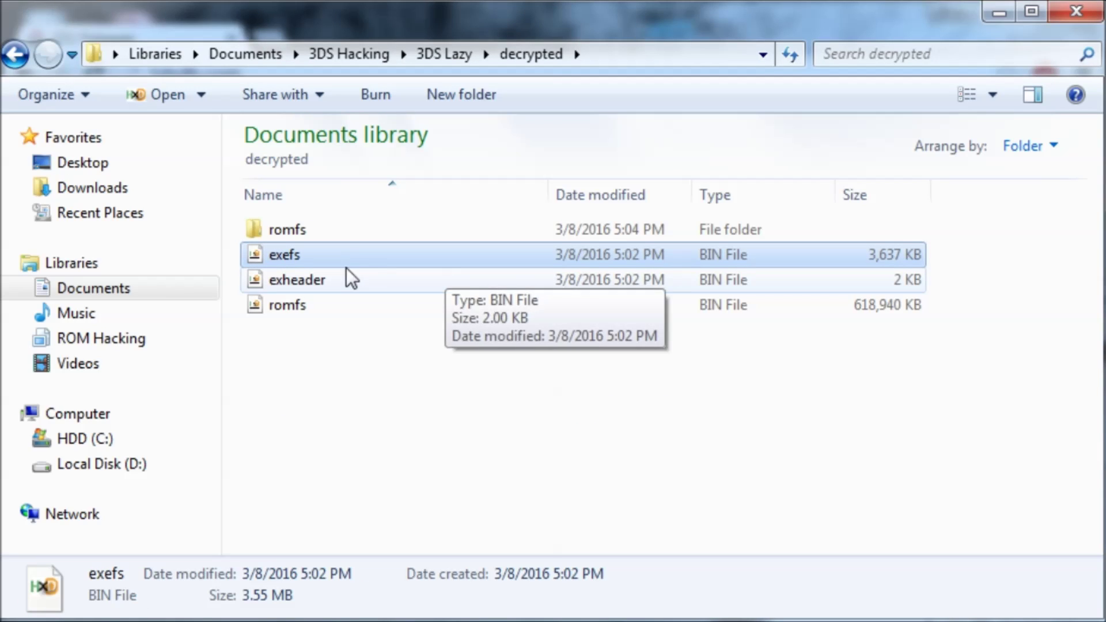
pyautogui.rightClick(316, 258)
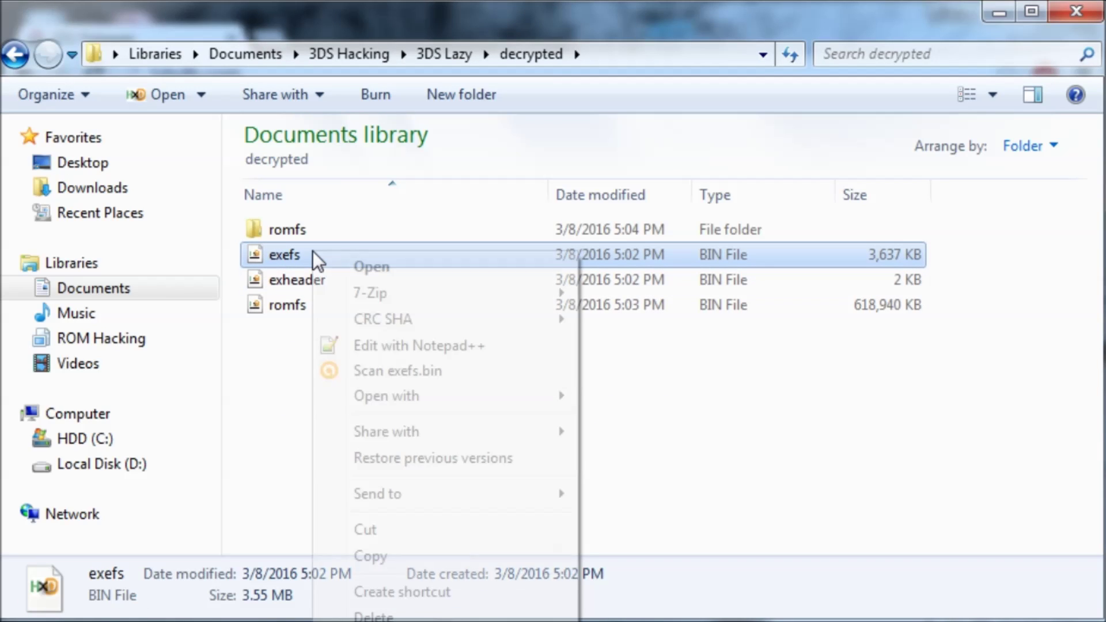
pyautogui.click(371, 557)
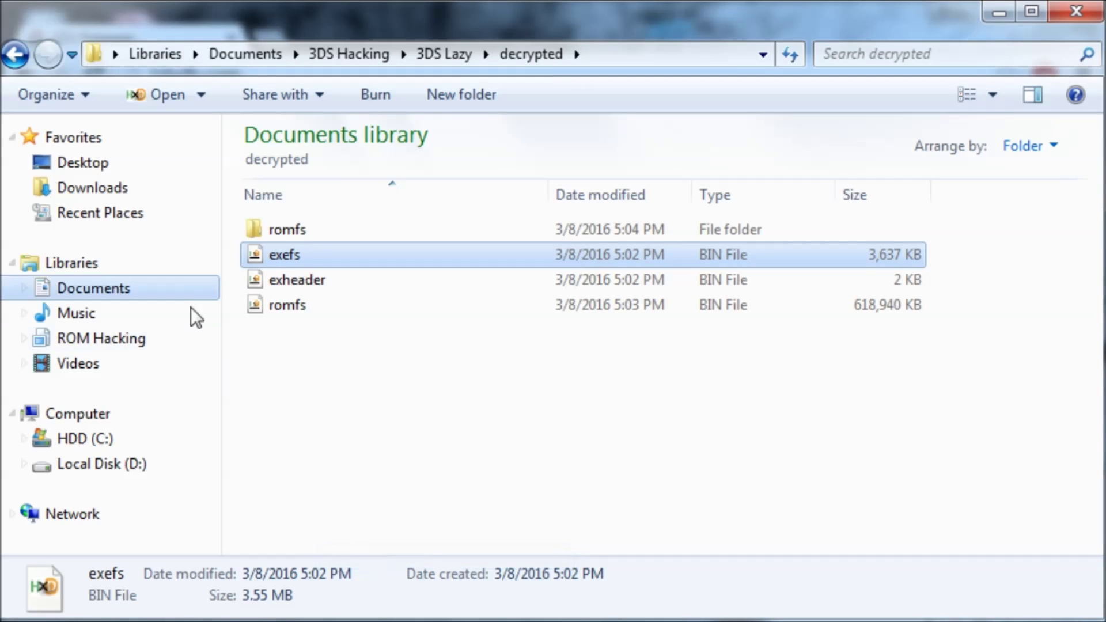
# Open the workdir folder inside the nested layeredFS-master folder in Downloads
pyautogui.click(181, 194)
pyautogui.click(743, 228)
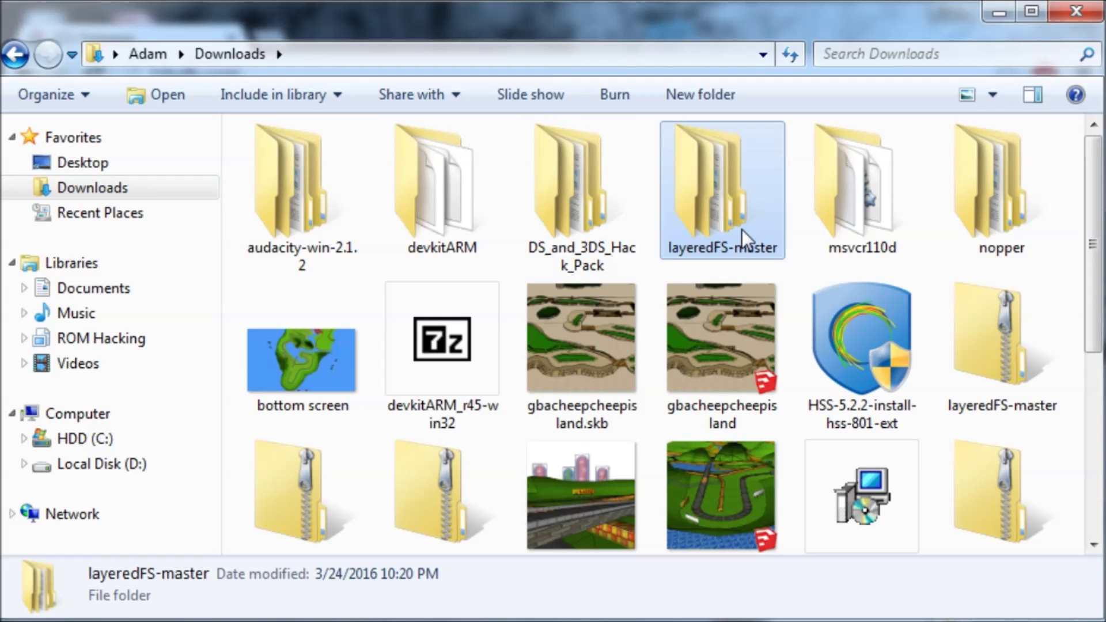
pyautogui.doubleClick(707, 216)
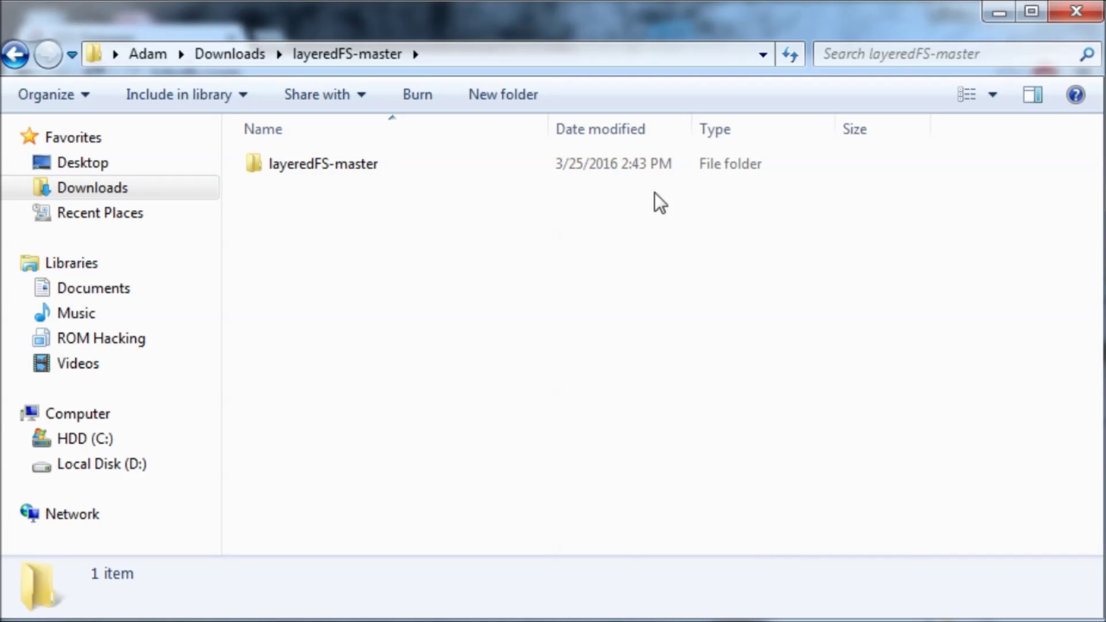
pyautogui.doubleClick(431, 173)
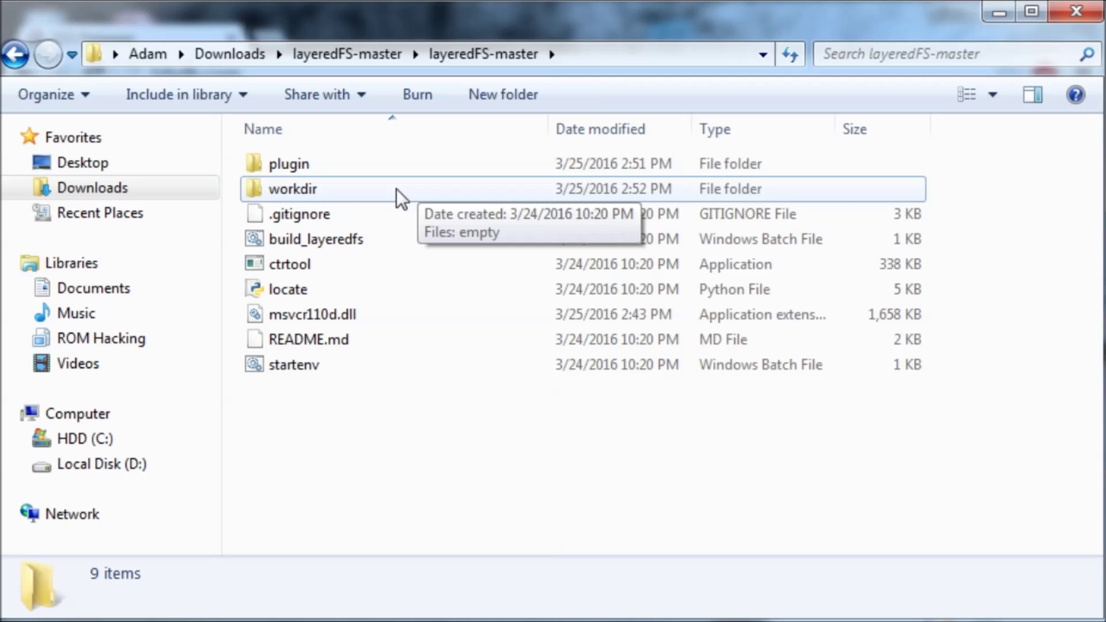
pyautogui.click(394, 187)
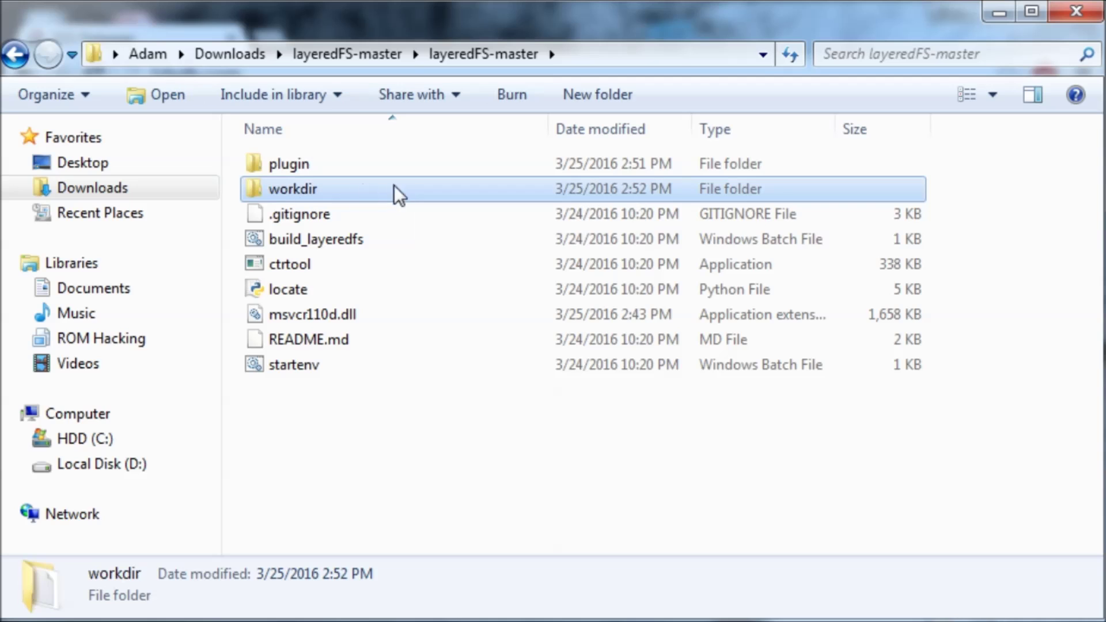
pyautogui.doubleClick(343, 189)
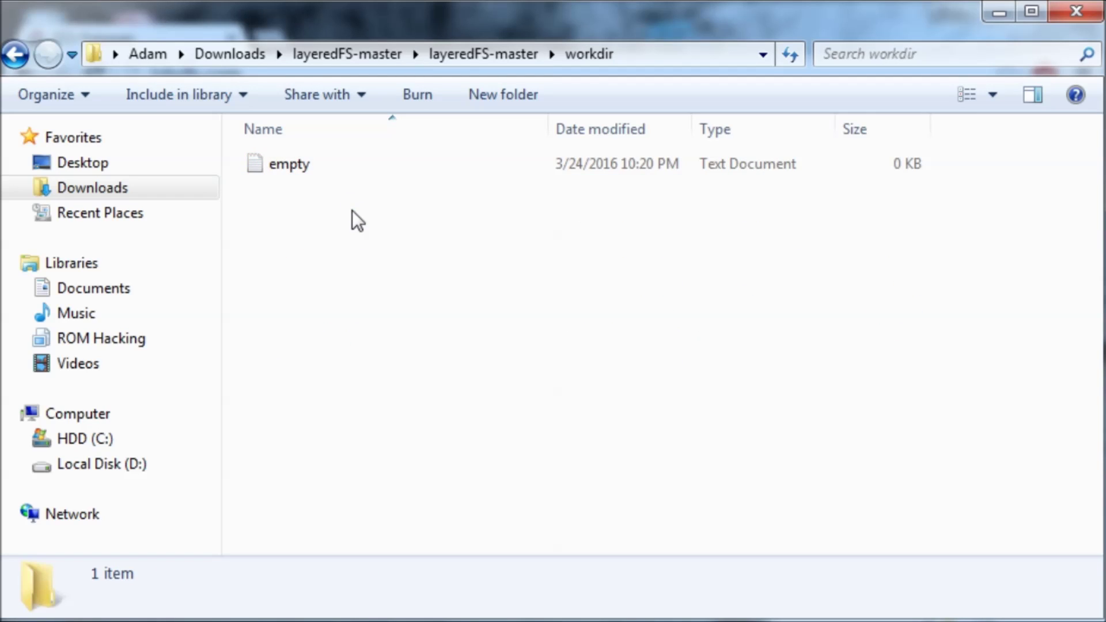
# Delete the text document named empty from workdir and paste the copied exefs file there
pyautogui.click(350, 160)
pyautogui.press('Delete')
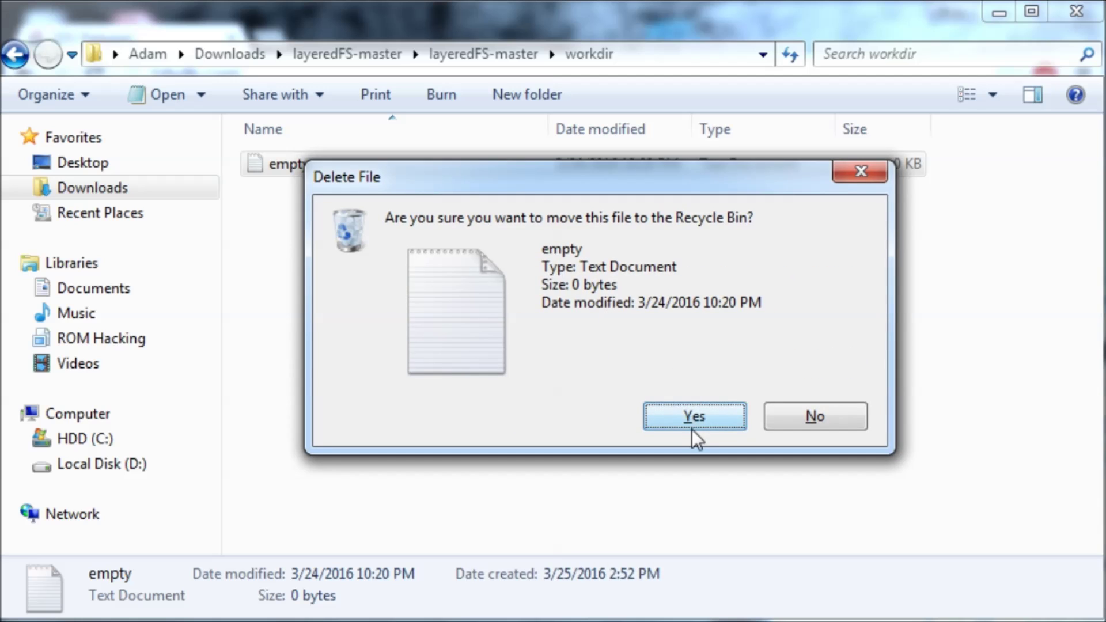
pyautogui.click(693, 429)
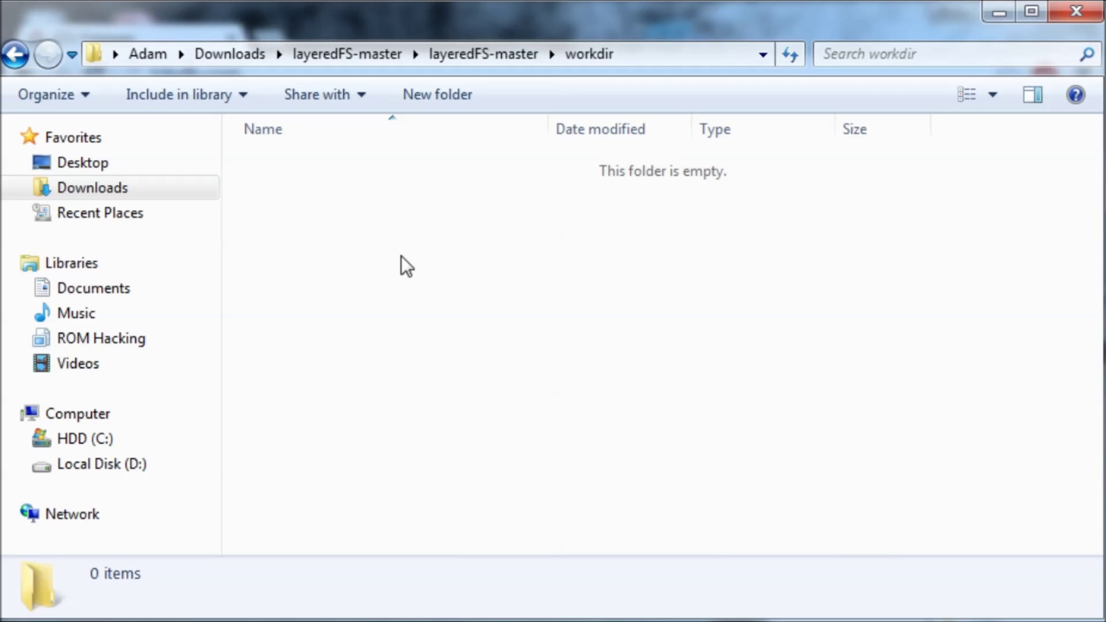
pyautogui.rightClick(323, 203)
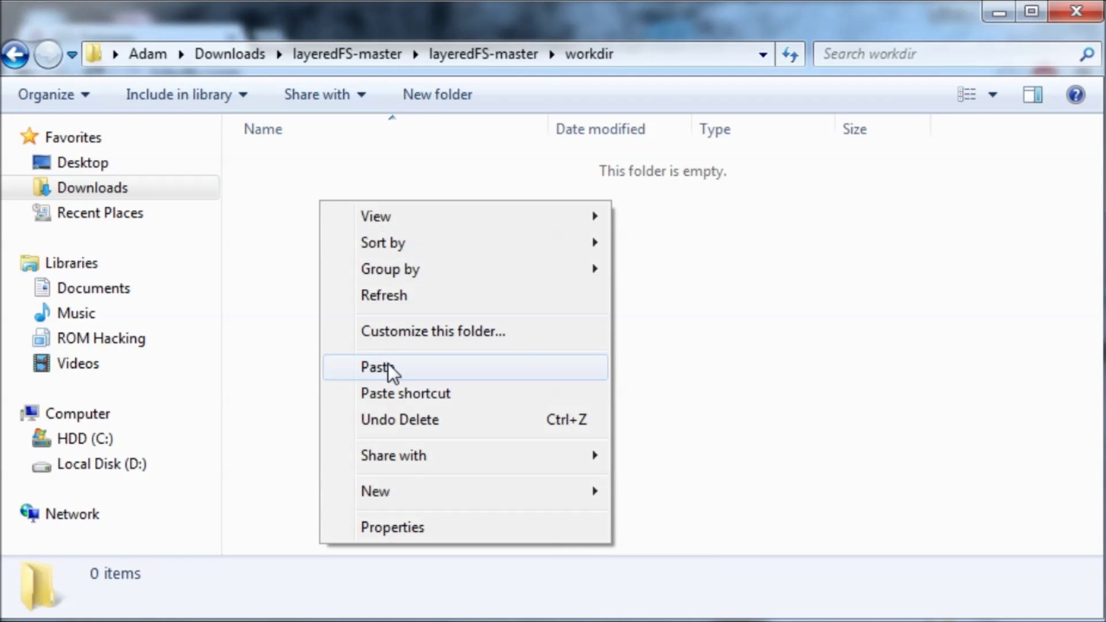
pyautogui.click(388, 363)
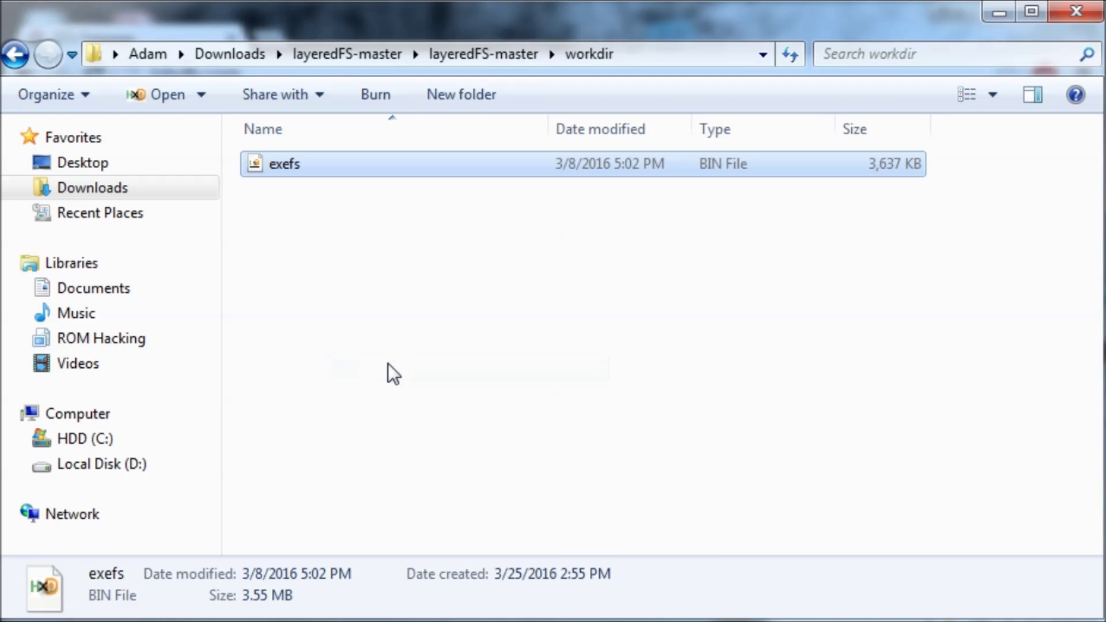
# Return to the inner layeredFS-master folder and examine the build_layeredfs, msvcr110d.dll and locate files
pyautogui.click(484, 62)
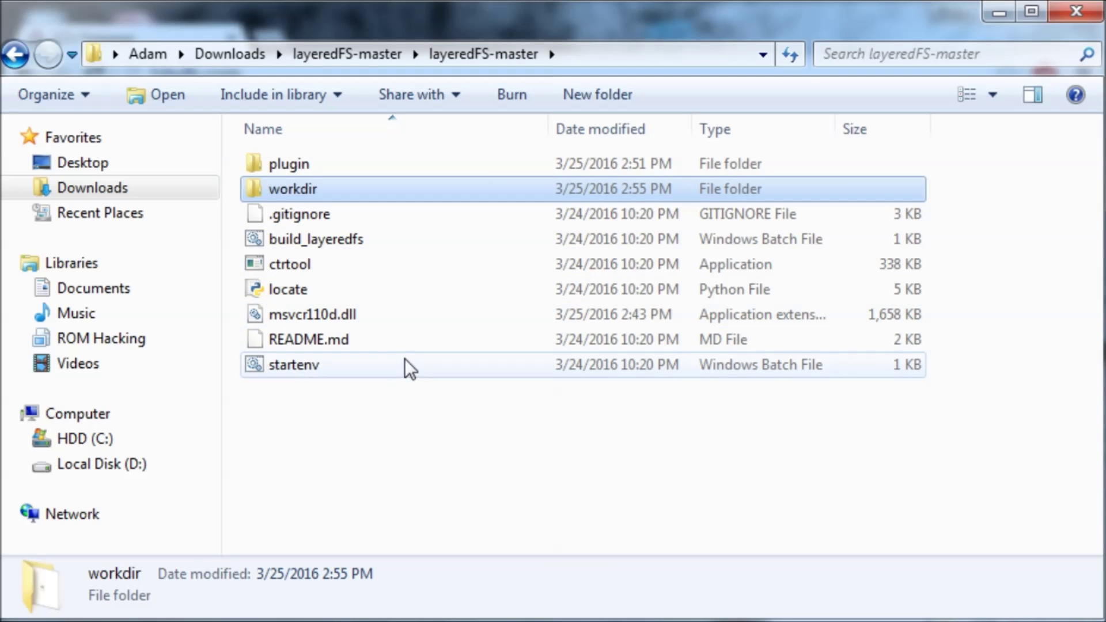
pyautogui.click(398, 246)
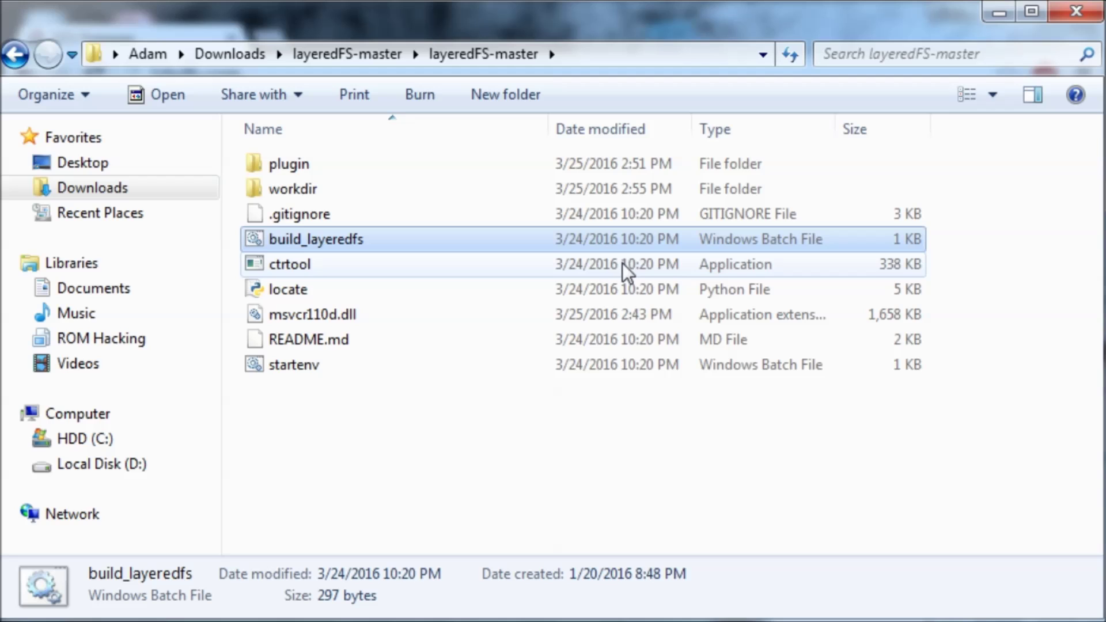
pyautogui.click(335, 322)
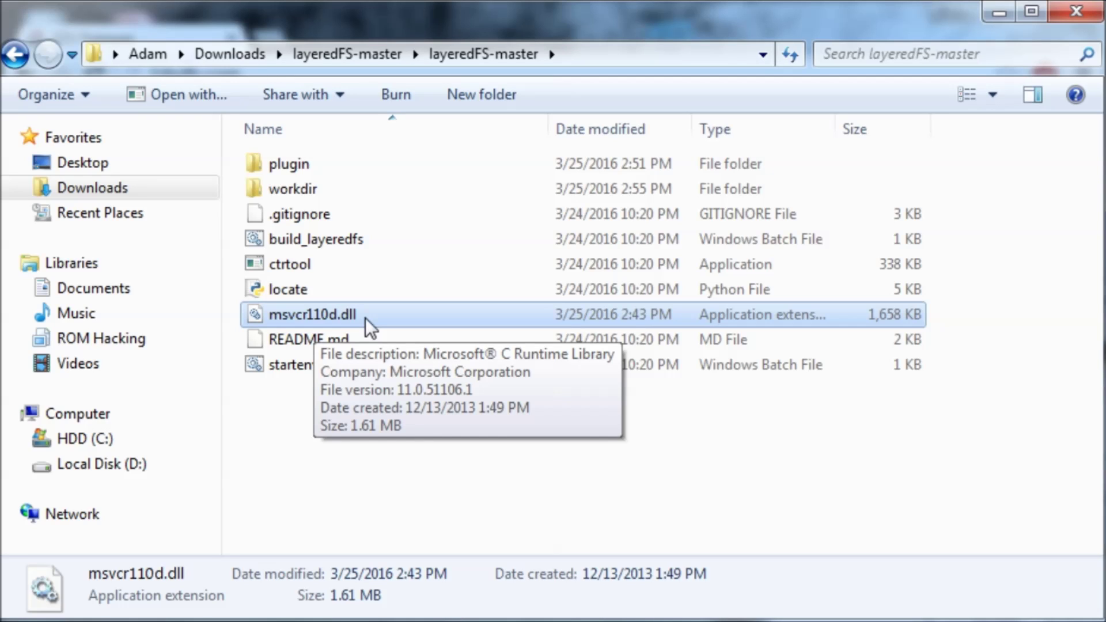
pyautogui.click(379, 292)
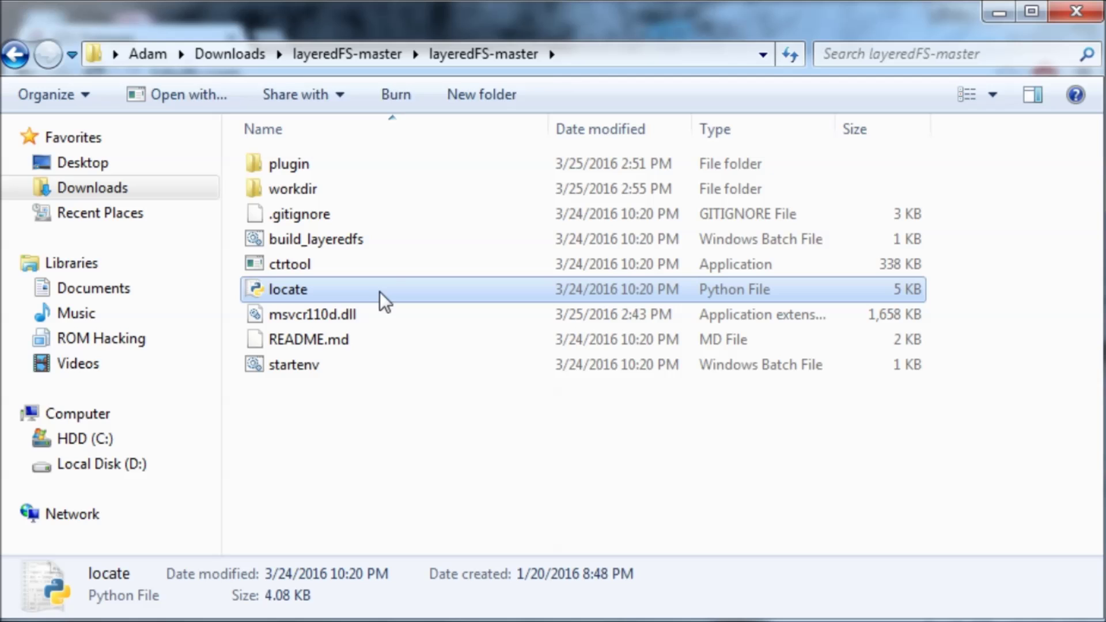
# Run the build_layeredfs batch file from the inner layeredFS-master folder in Downloads
pyautogui.click(93, 188)
pyautogui.click(396, 203)
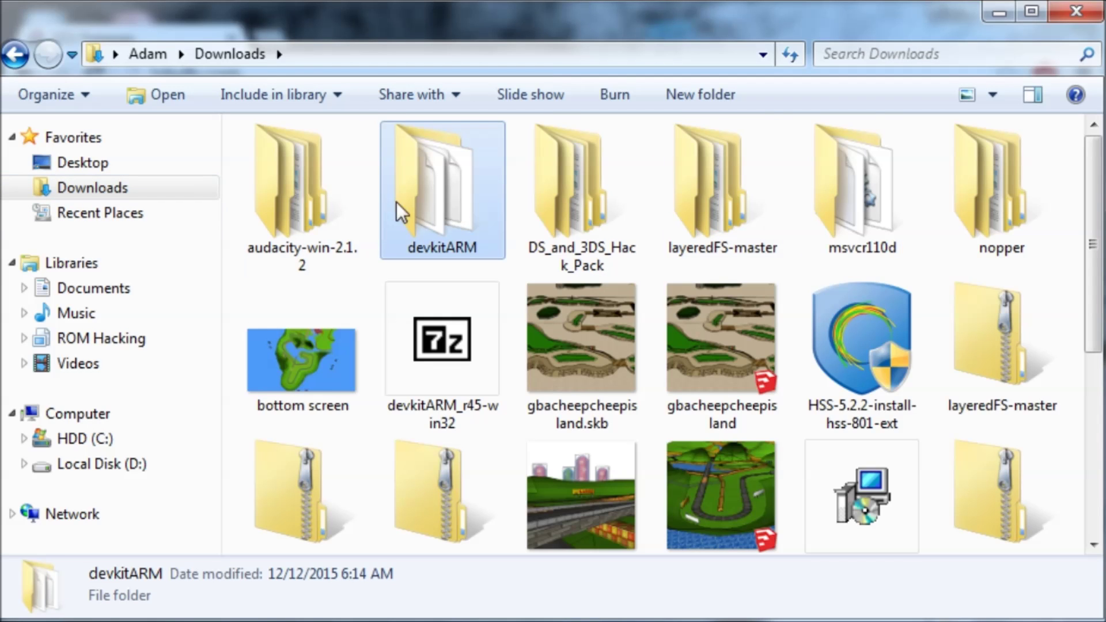
pyautogui.doubleClick(704, 202)
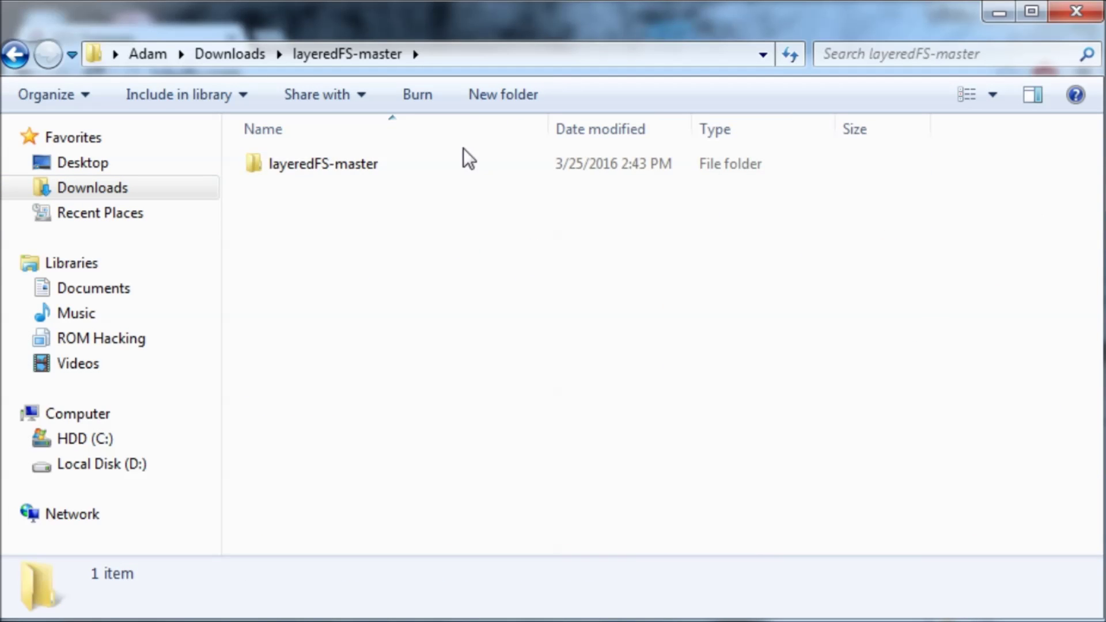
pyautogui.doubleClick(377, 166)
pyautogui.doubleClick(359, 238)
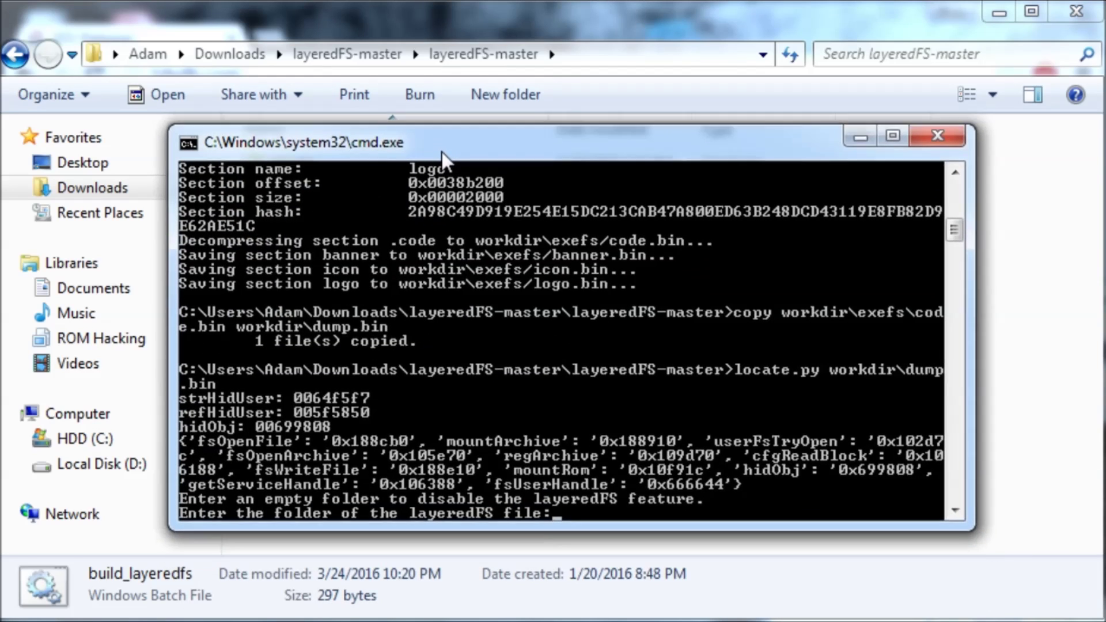
# Enter MarioKart7 as the folder of the layeredFS file
pyautogui.moveTo(442, 153); pyautogui.dragTo(441, 144)
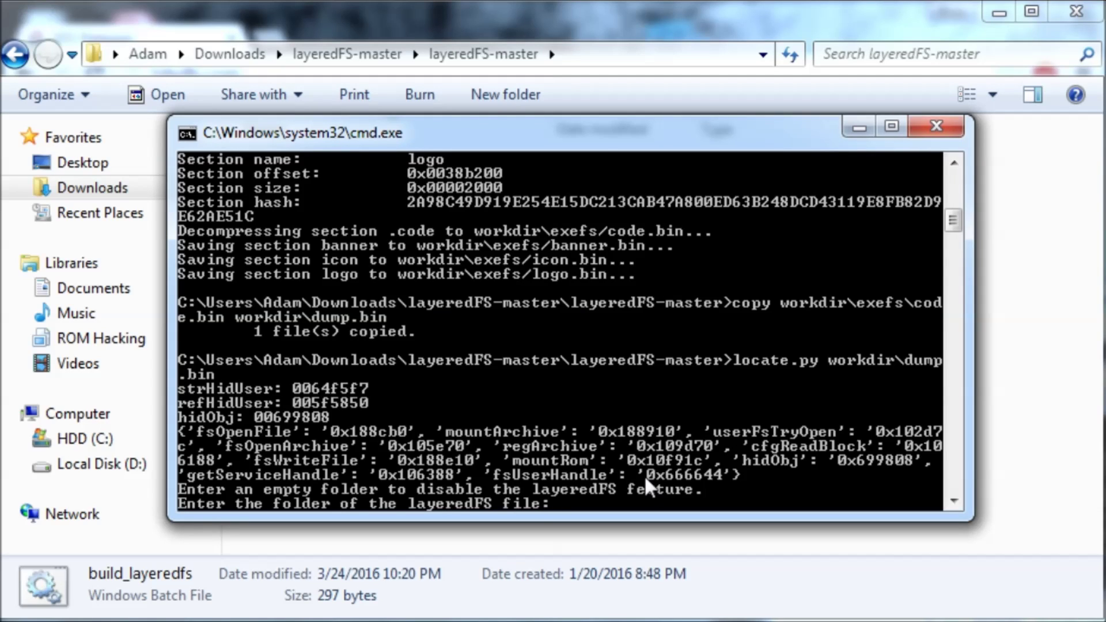
pyautogui.write('MarioKart7')
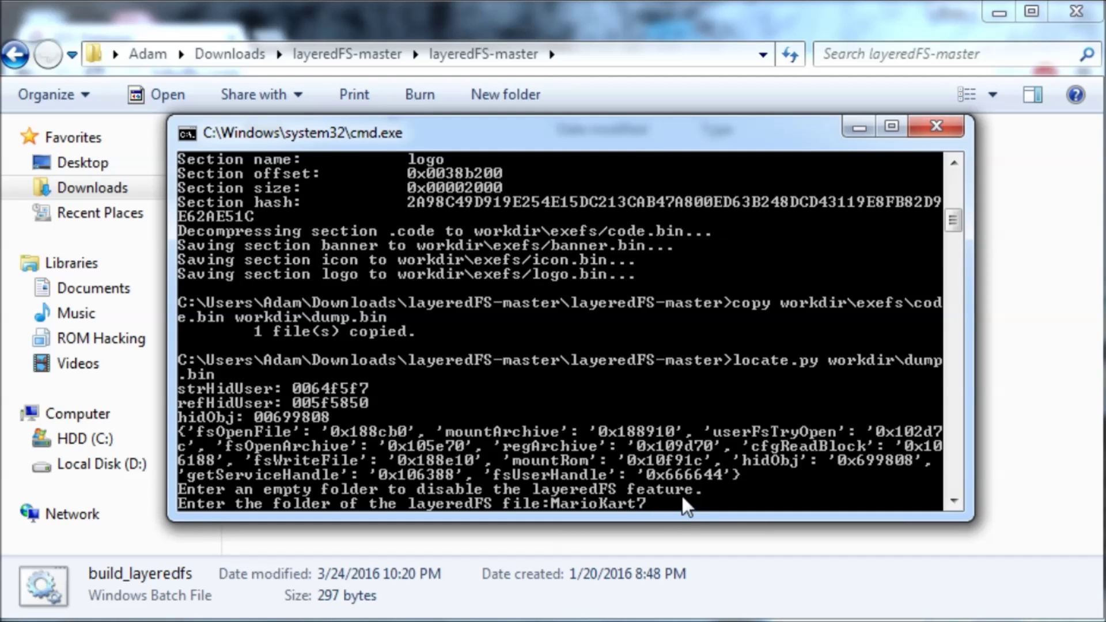
pyautogui.press('Return')
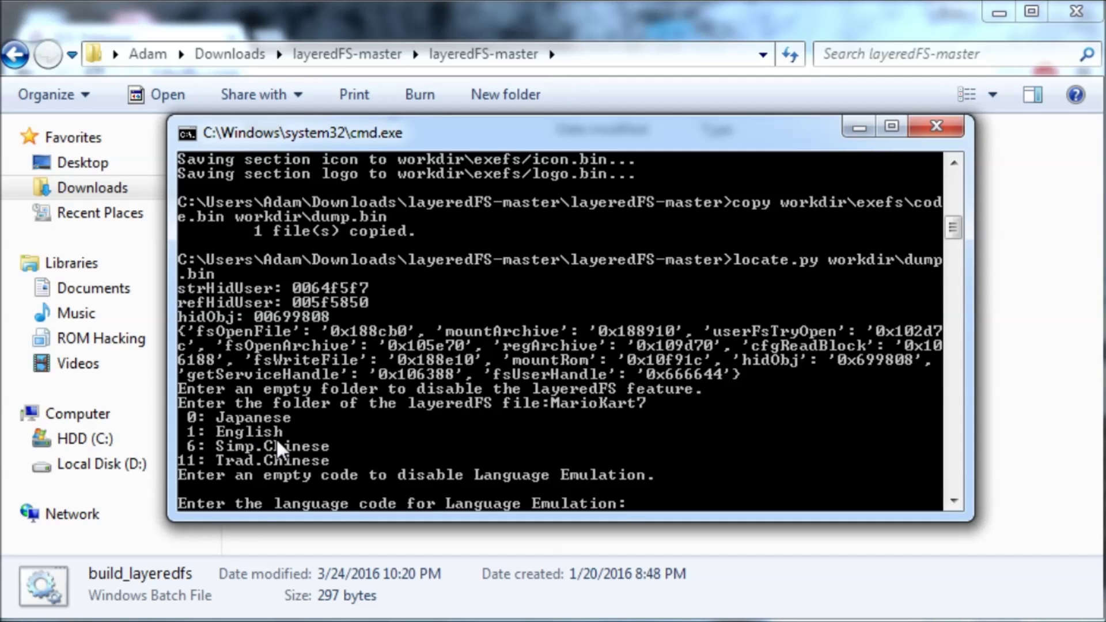
# Leave the language code empty to disable Language Emulation, and close the console once the build is done
pyautogui.write('0')
pyautogui.press('BackSpace')
pyautogui.press('Return')
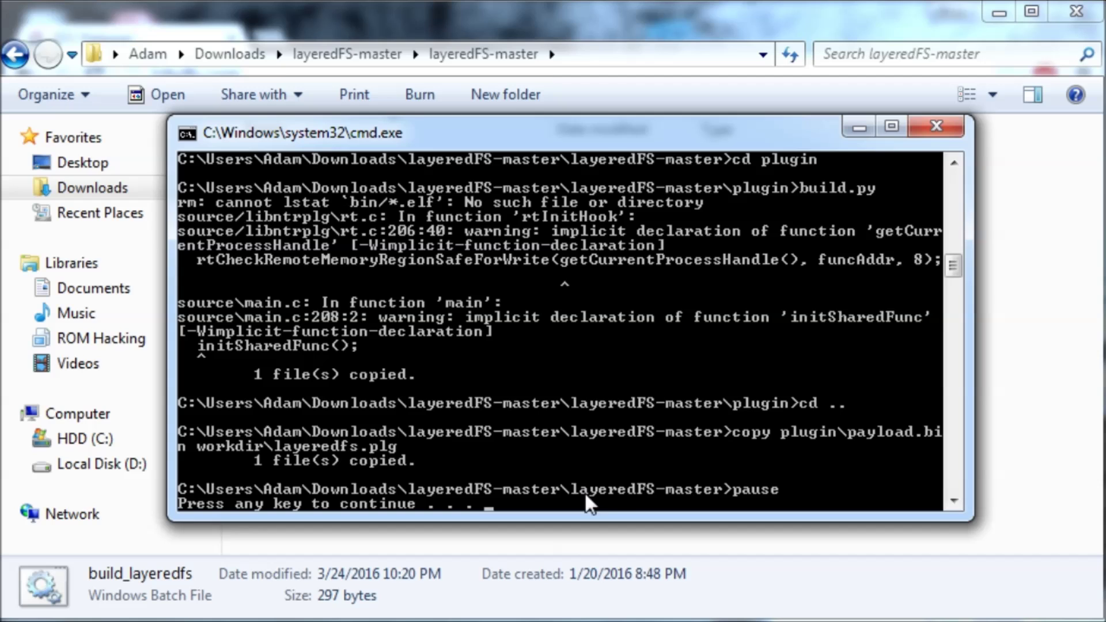
pyautogui.press('Return')
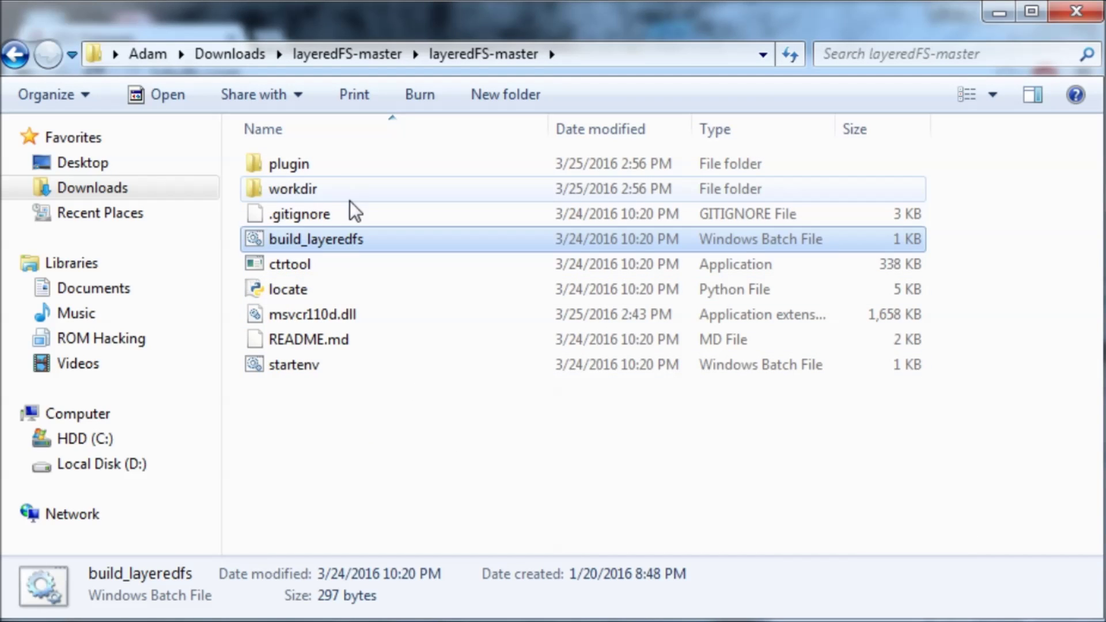
# Open the plugin folder and select the layeredfs.plg file
pyautogui.doubleClick(354, 169)
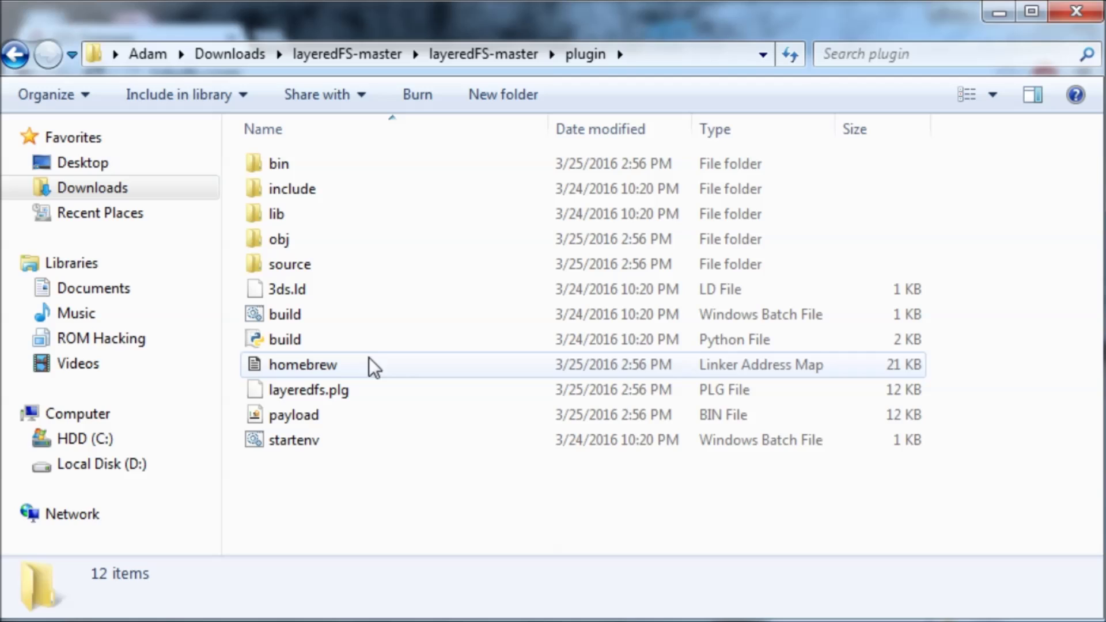
pyautogui.click(369, 387)
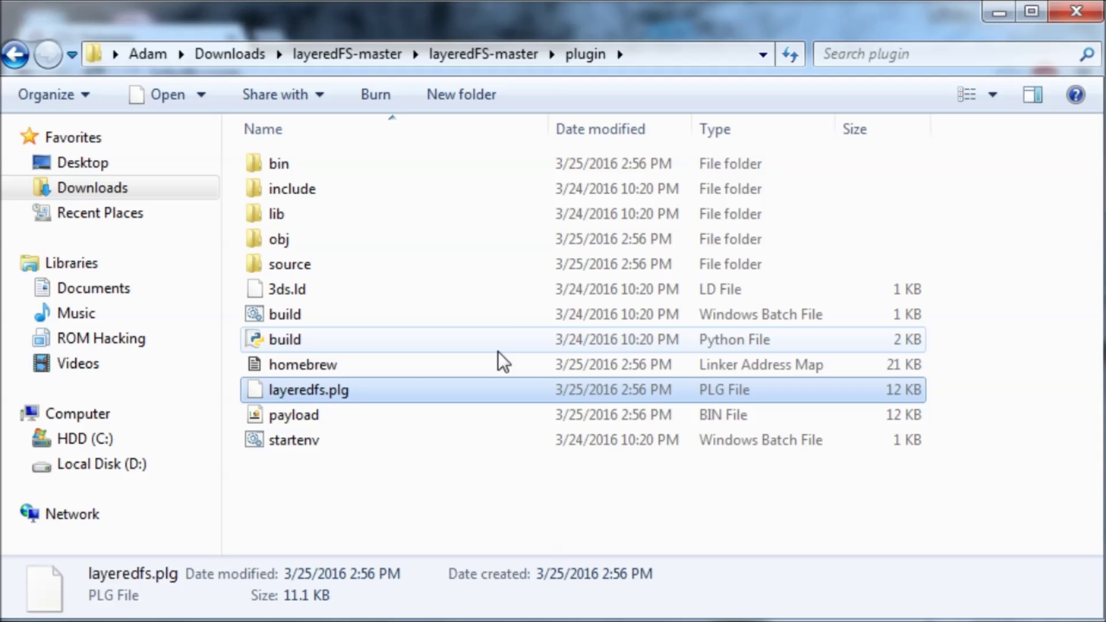
# Dismiss the AutoPlay prompt and open Removable Disk (F:)
pyautogui.moveTo(766, 154); pyautogui.dragTo(615, 71)
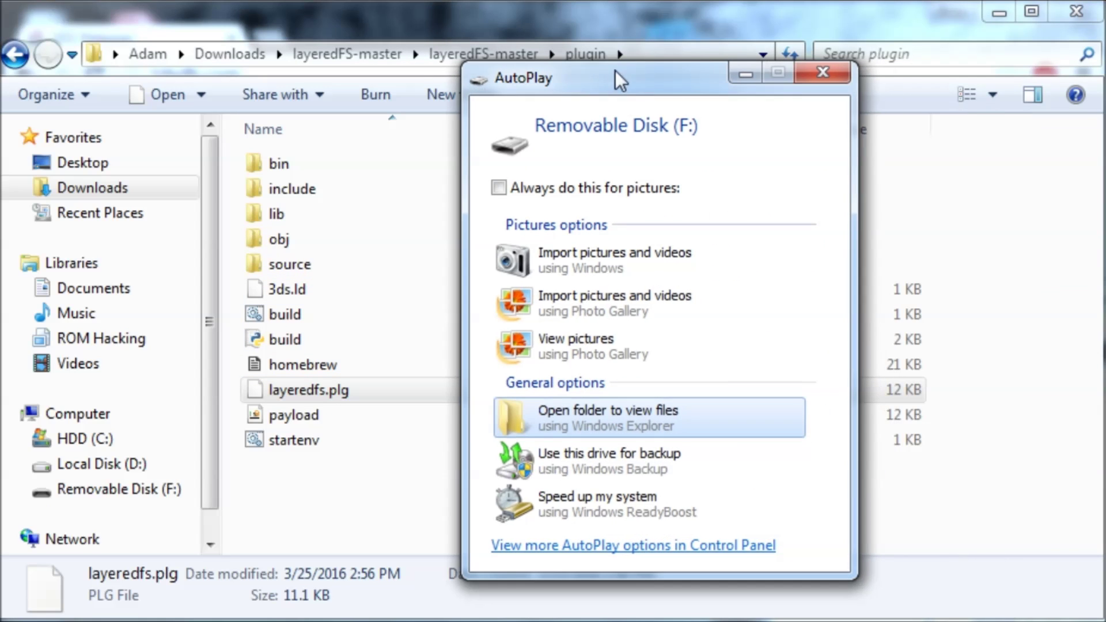
pyautogui.click(816, 77)
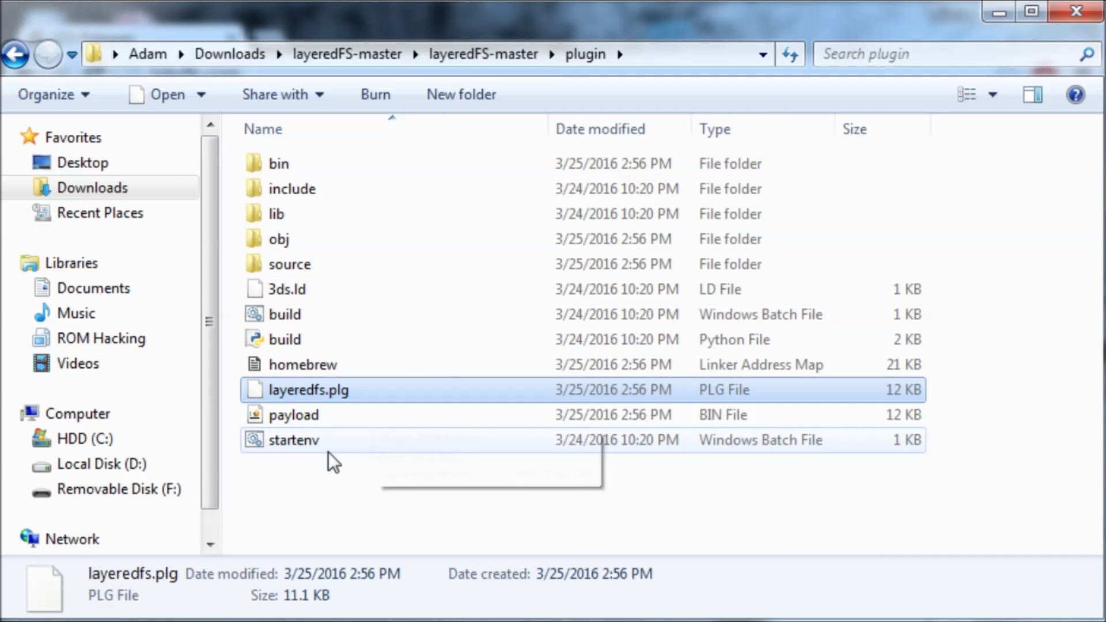
pyautogui.click(152, 495)
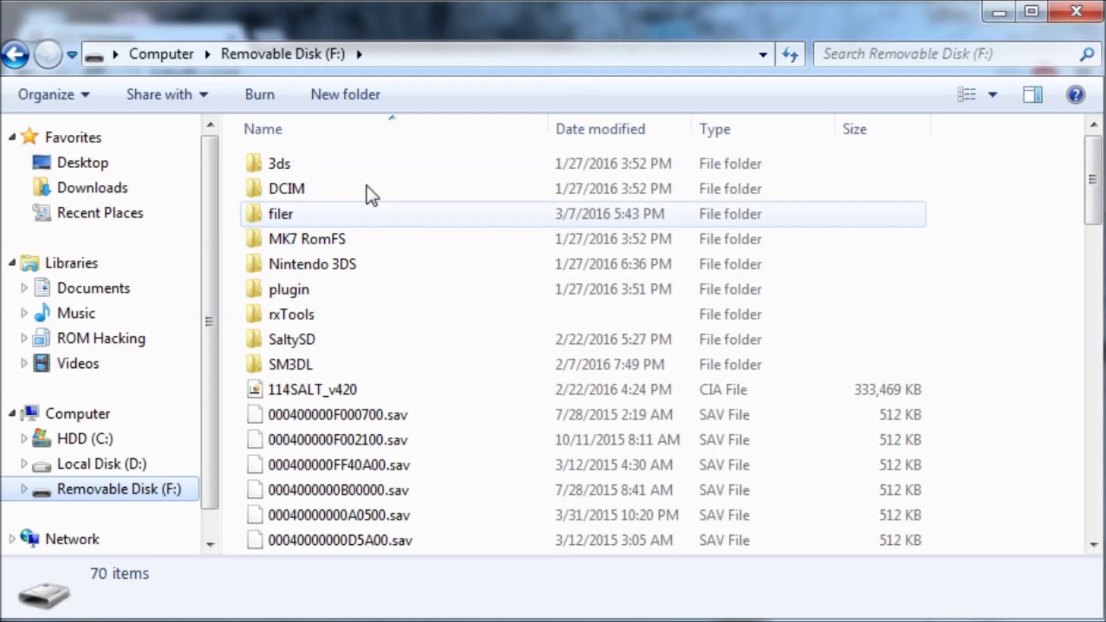
pyautogui.click(286, 297)
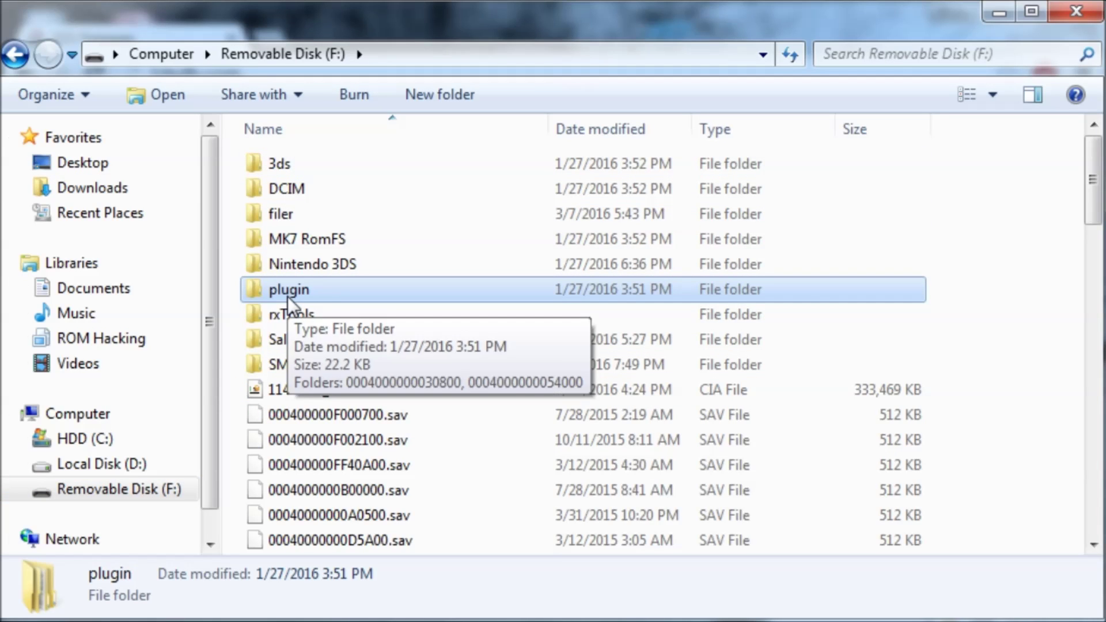
pyautogui.doubleClick(288, 296)
pyautogui.moveTo(362, 226); pyautogui.dragTo(404, 293)
pyautogui.doubleClick(403, 173)
pyautogui.press('BackSpace')
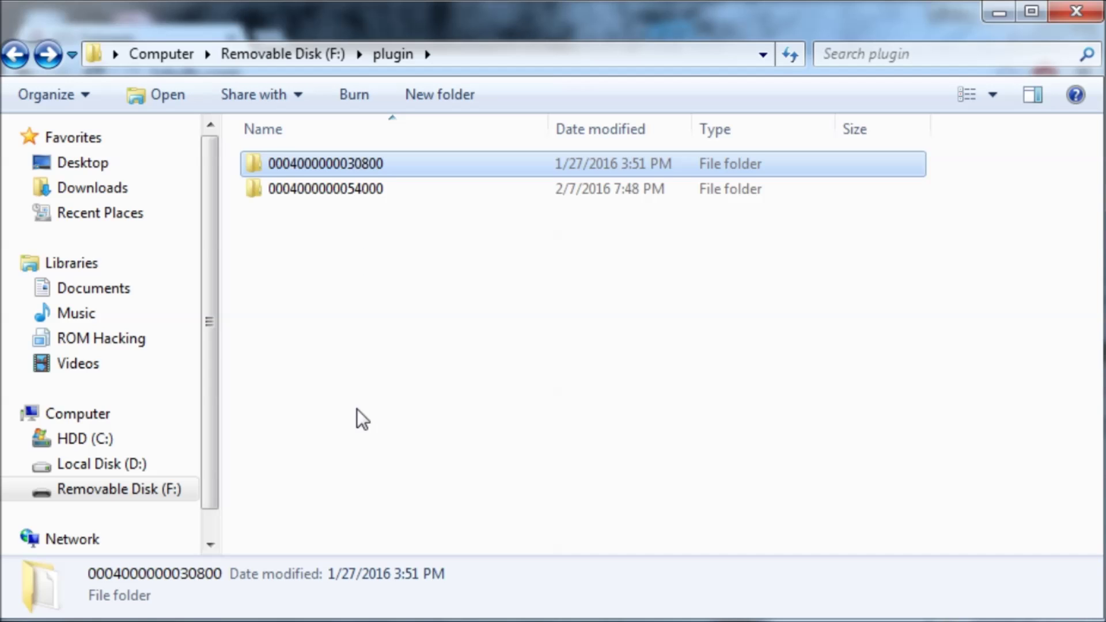
# Switch to the 3dsdb.com release list in Chrome and search for mario kart 7
pyautogui.hotkey('alt', 'Tab')
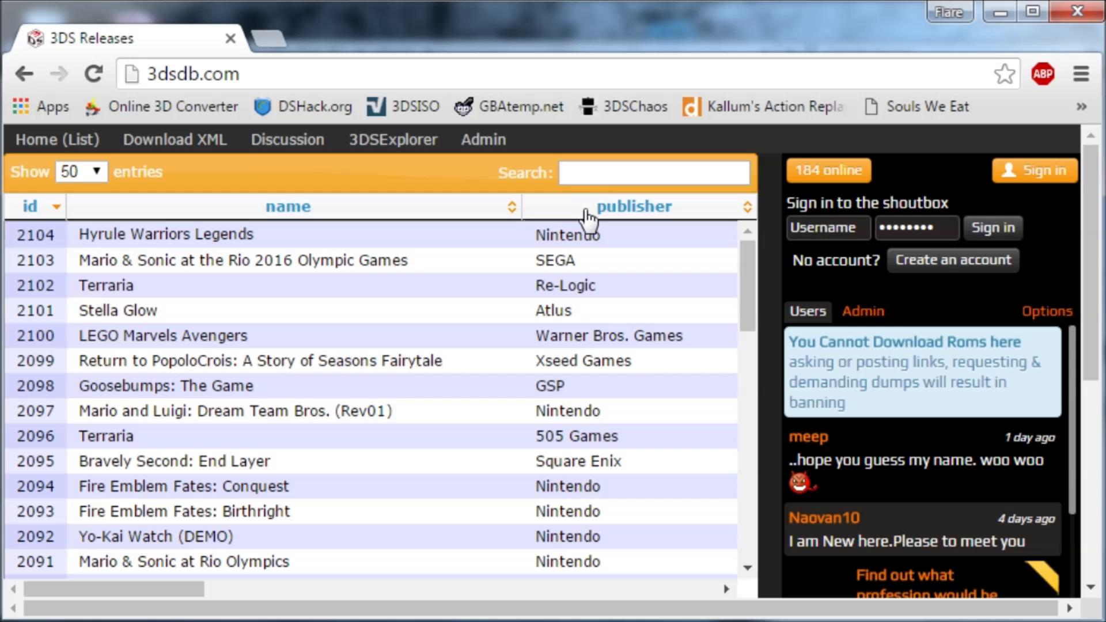
pyautogui.click(605, 175)
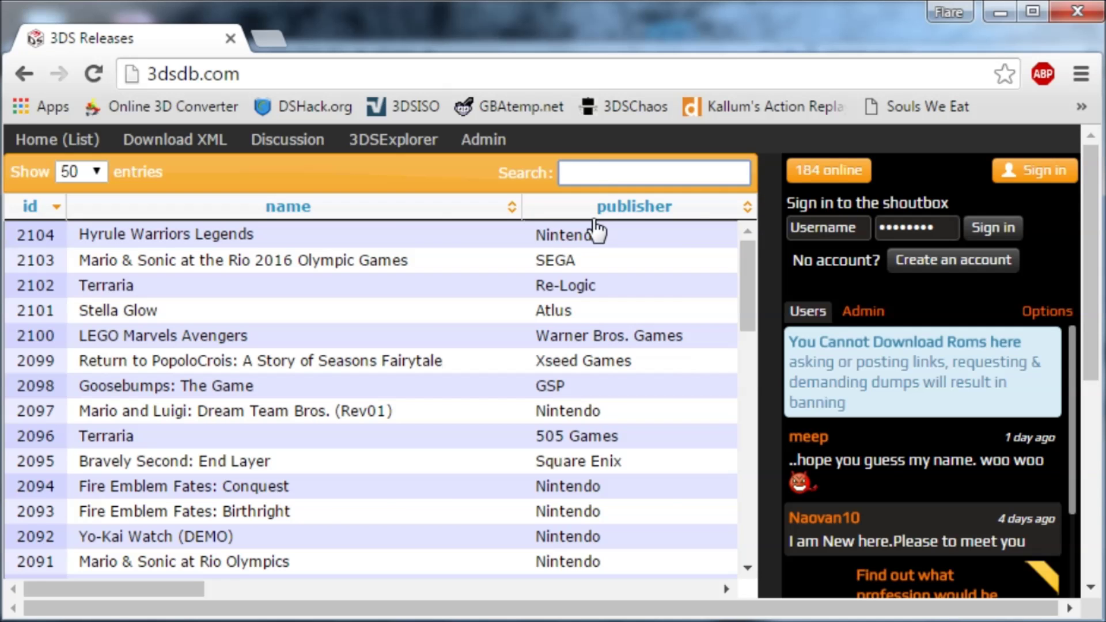
pyautogui.write('mario kart 7')
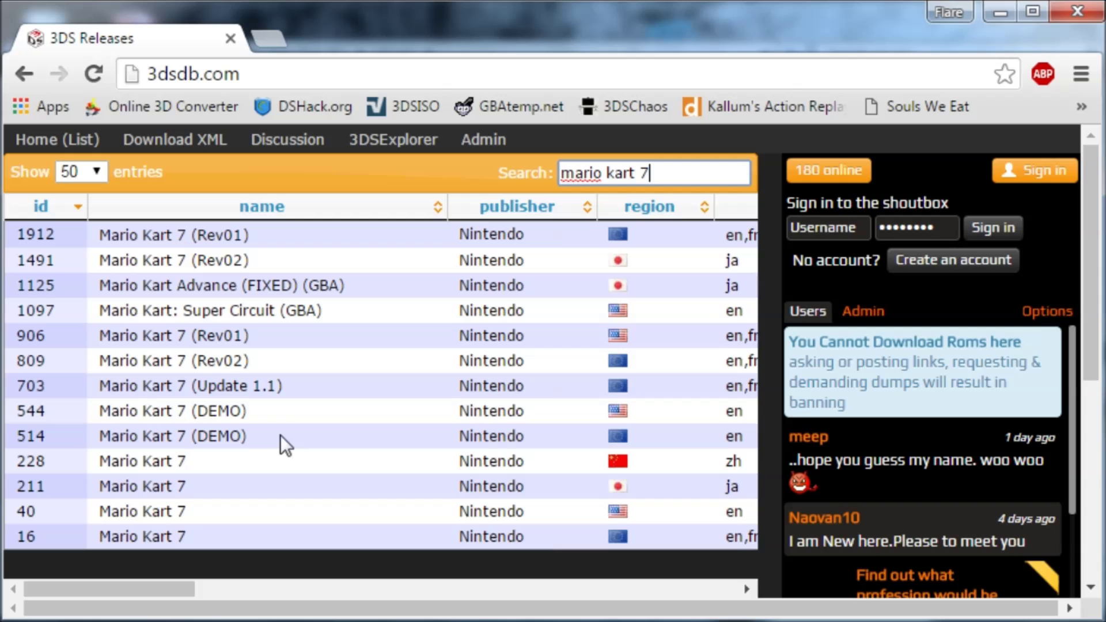
pyautogui.moveTo(256, 439)
pyautogui.mouseDown()
pyautogui.moveTo(212, 439)
pyautogui.moveTo(254, 438)
pyautogui.mouseUp()
pyautogui.moveTo(284, 384); pyautogui.dragTo(247, 384)
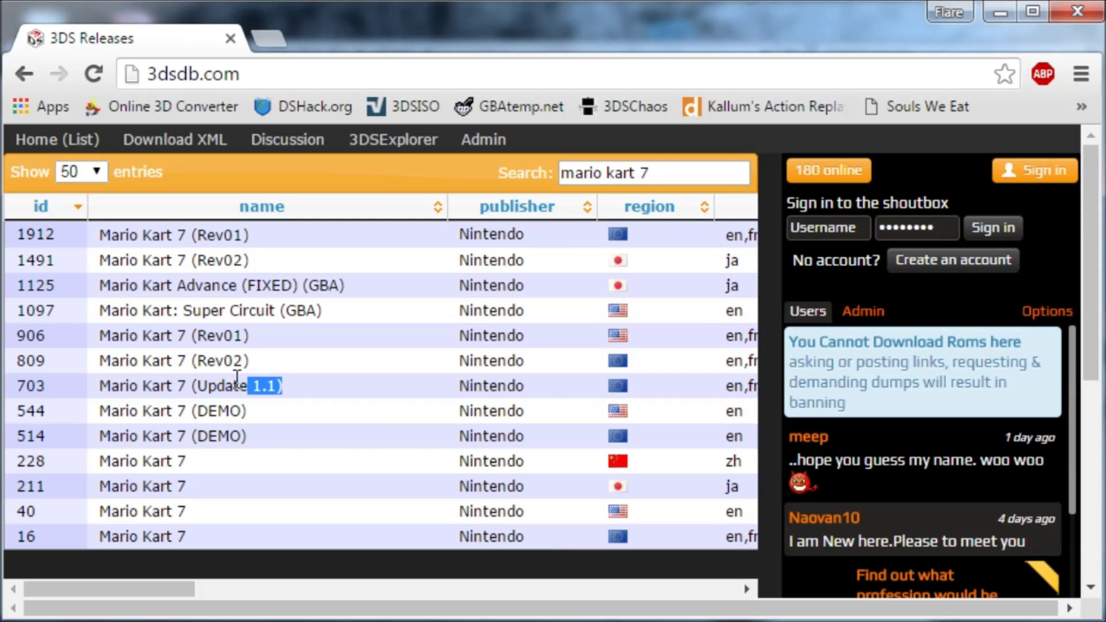
pyautogui.click(242, 385)
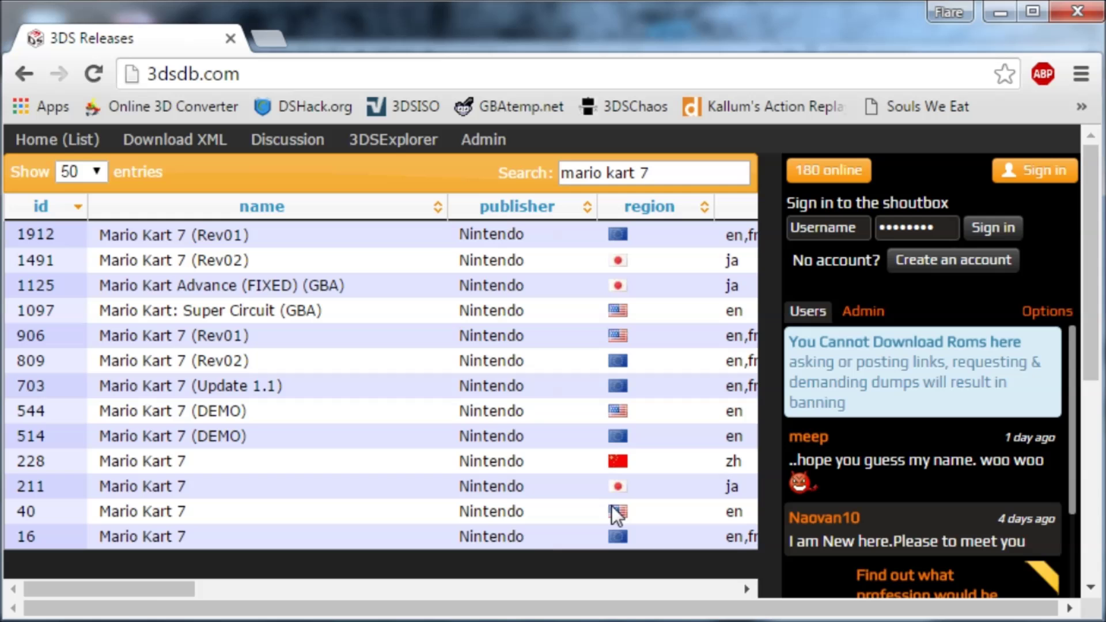
pyautogui.moveTo(157, 590); pyautogui.dragTo(394, 593)
pyautogui.doubleClick(380, 512)
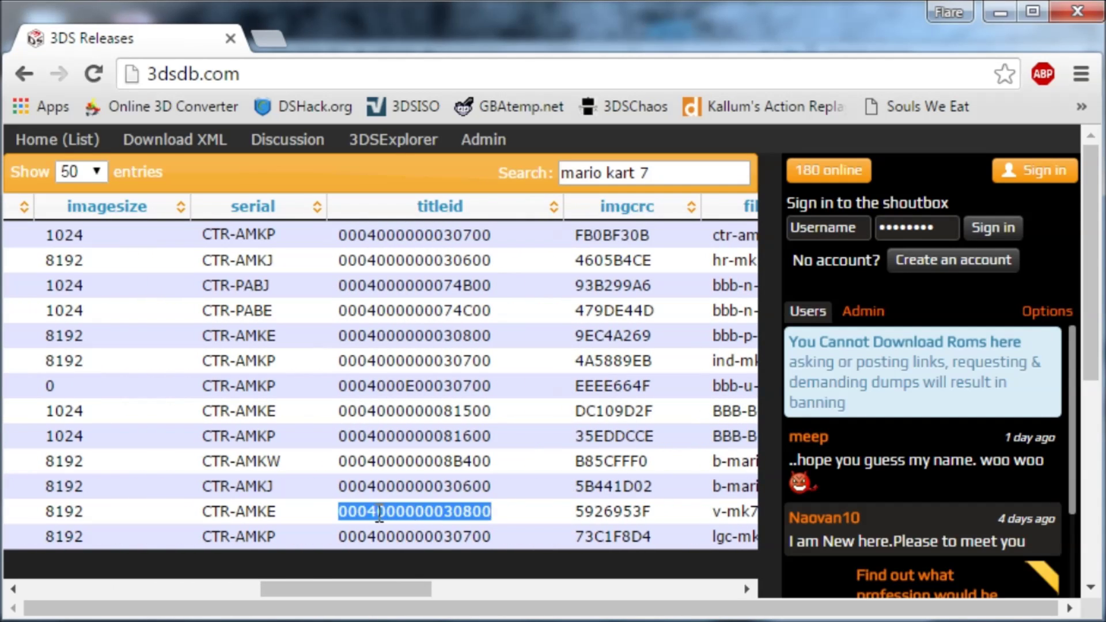
pyautogui.rightClick(377, 511)
pyautogui.click(408, 531)
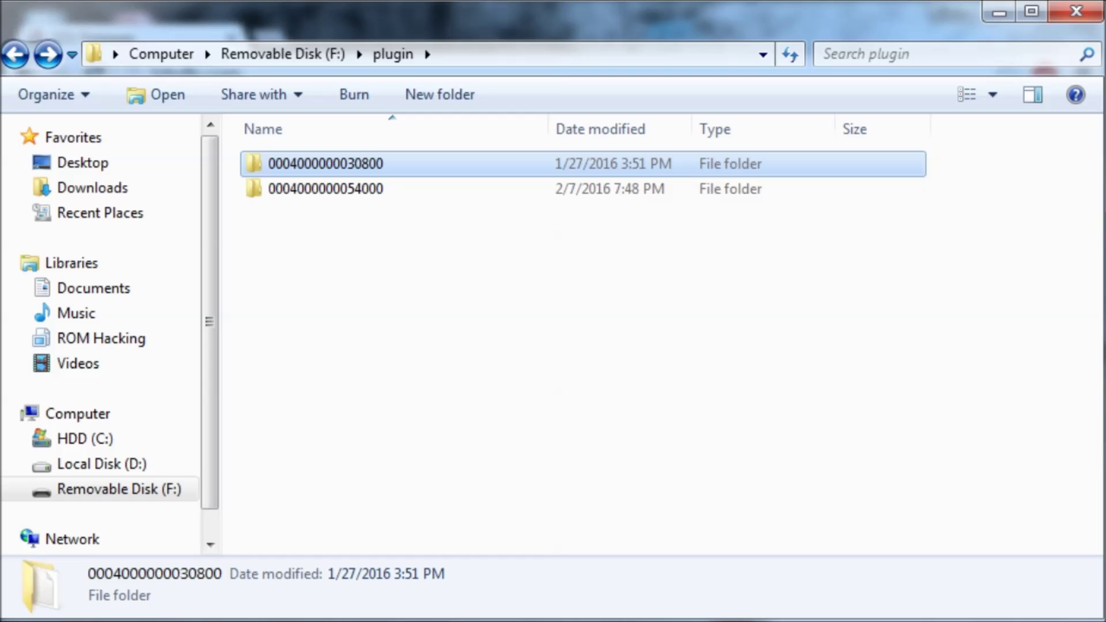
pyautogui.click(389, 444)
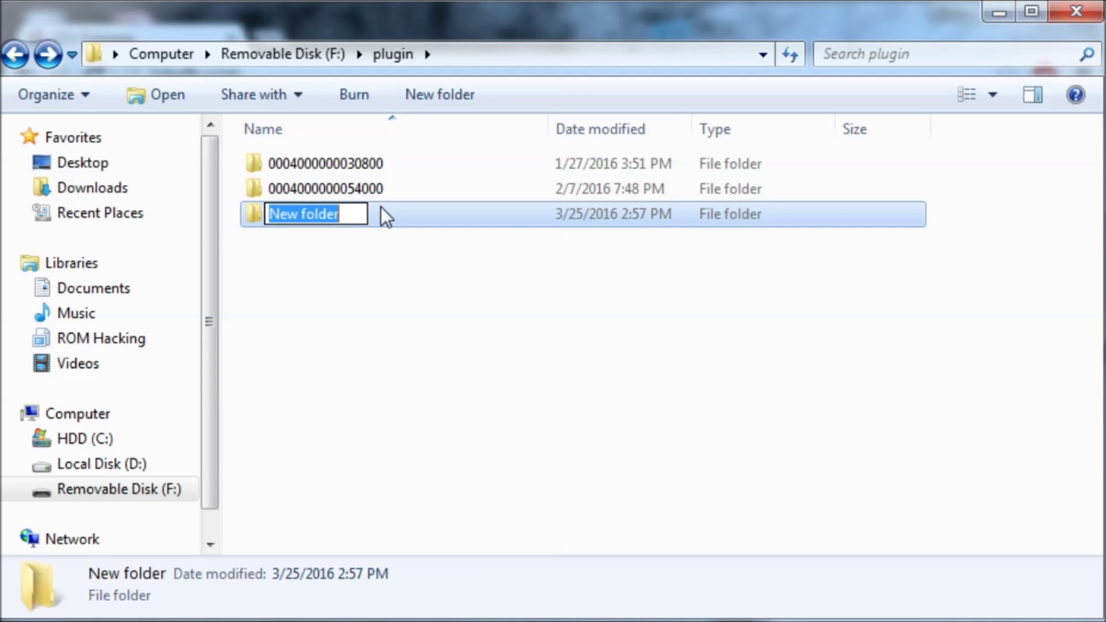
pyautogui.hotkey('ctrl', 'v')
pyautogui.press('Return')
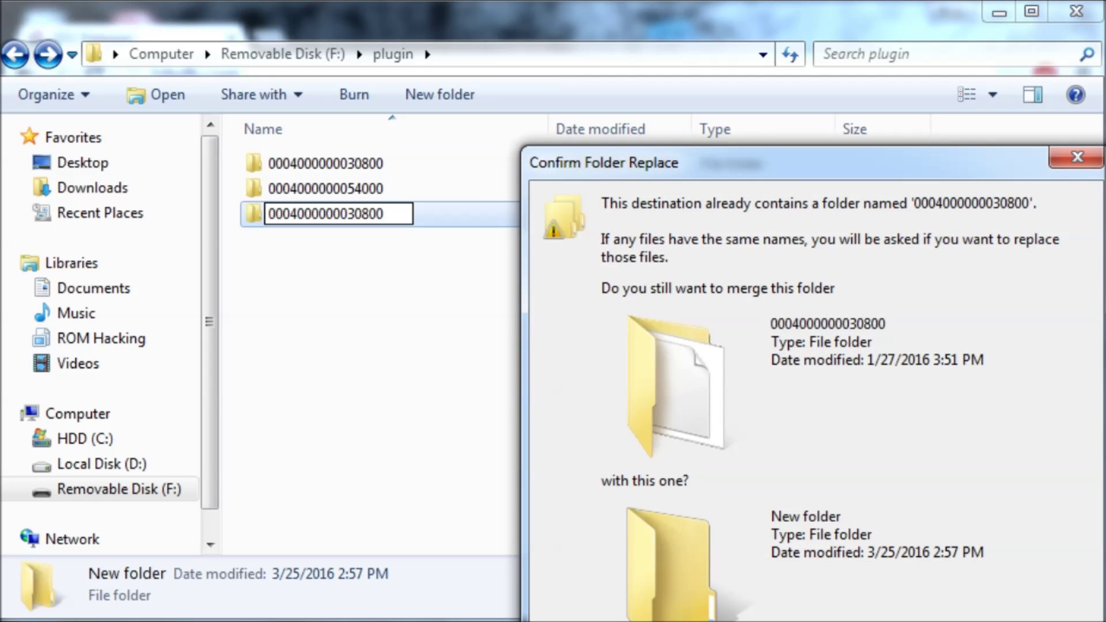
pyautogui.press('Return')
pyautogui.click(413, 166)
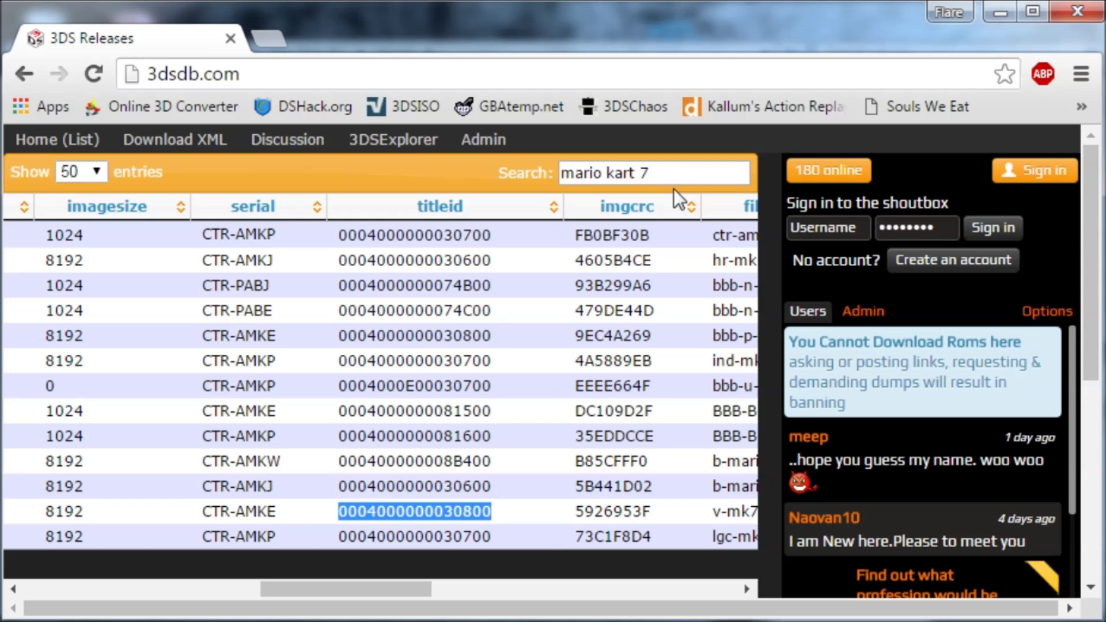
# Search the 3dsdb.com list for super smash and examine the titleid column
pyautogui.moveTo(668, 175); pyautogui.dragTo(505, 170)
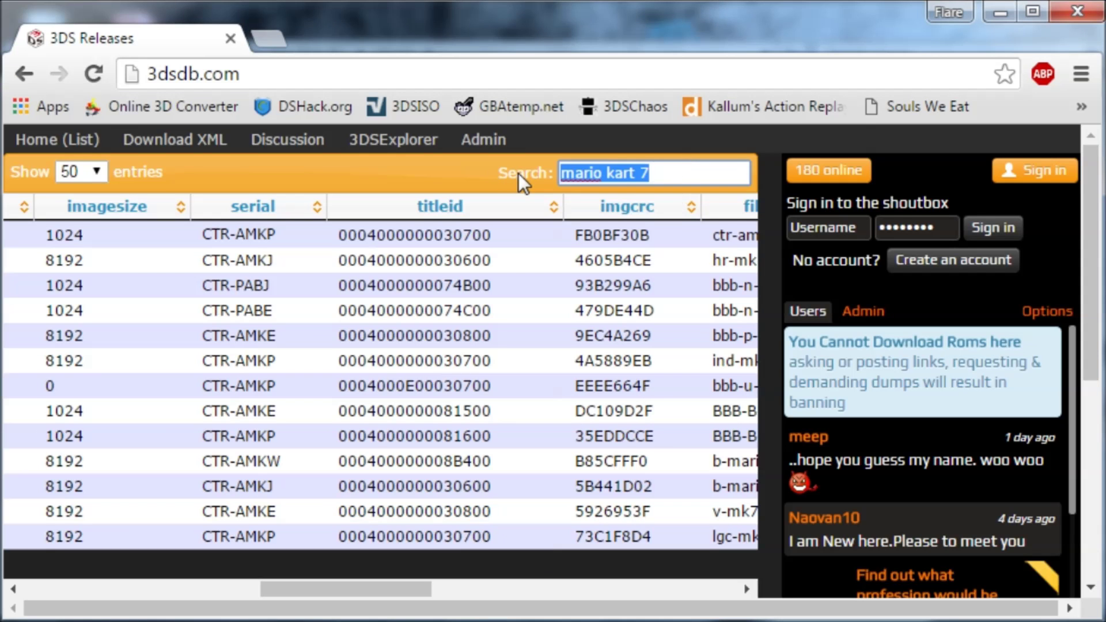
pyautogui.write('super smash')
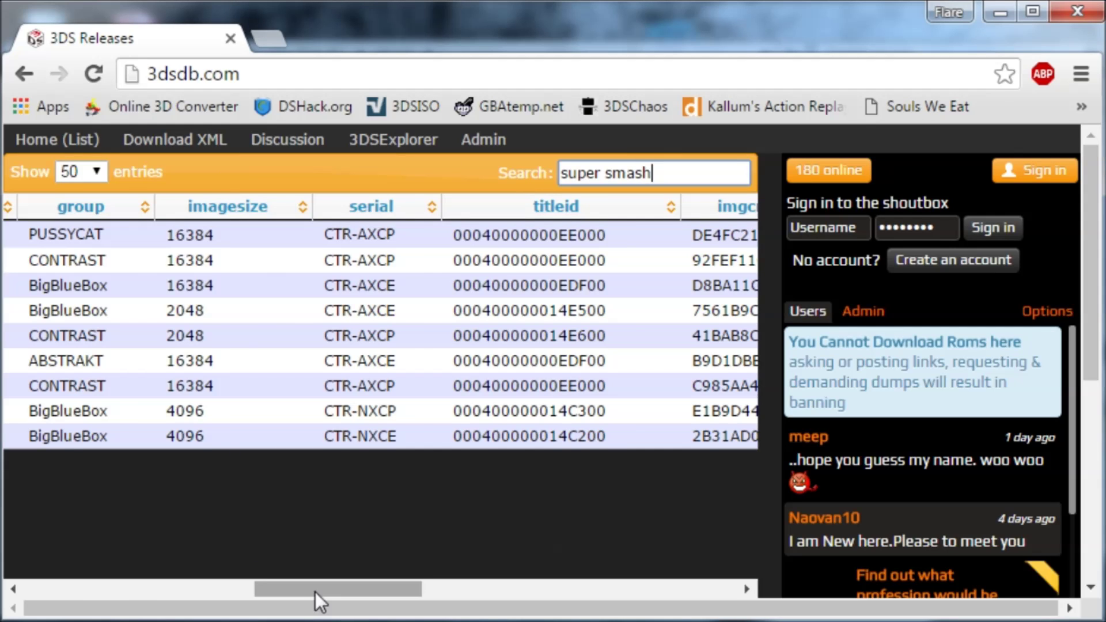
pyautogui.moveTo(320, 590); pyautogui.dragTo(346, 594)
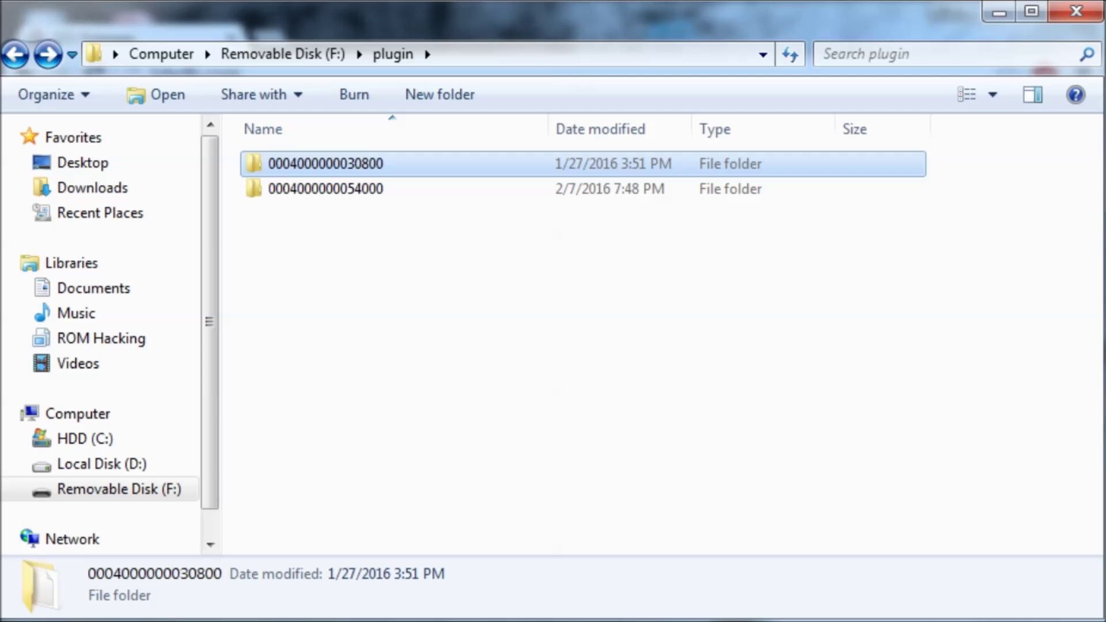
# Copy the built layeredfs.plg from the plugin folder of layeredFS-master in Downloads
pyautogui.doubleClick(398, 163)
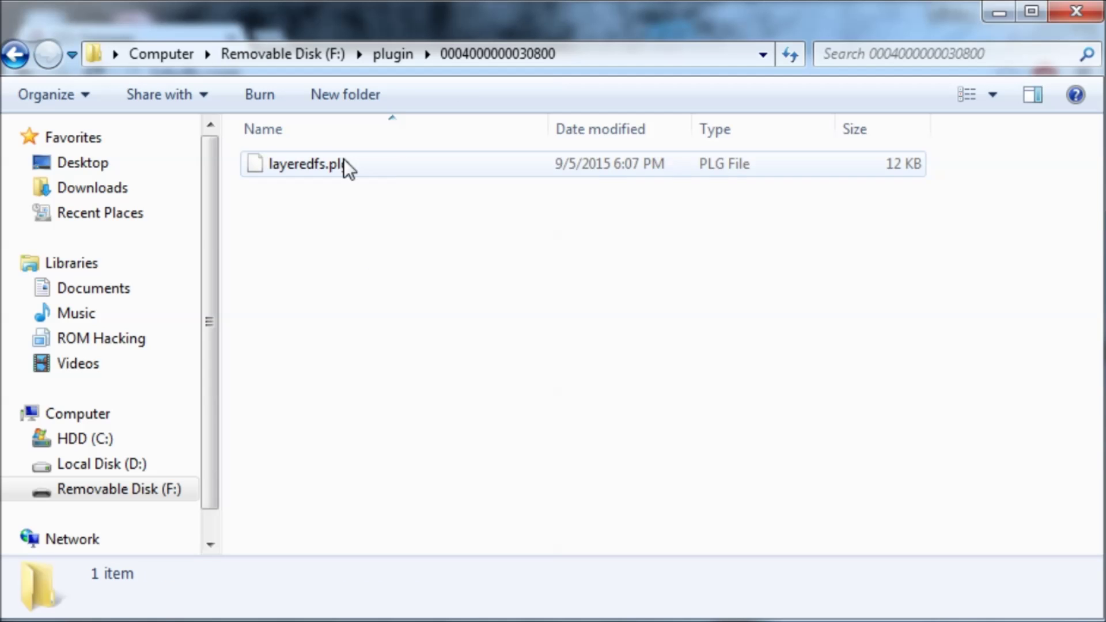
pyautogui.click(153, 189)
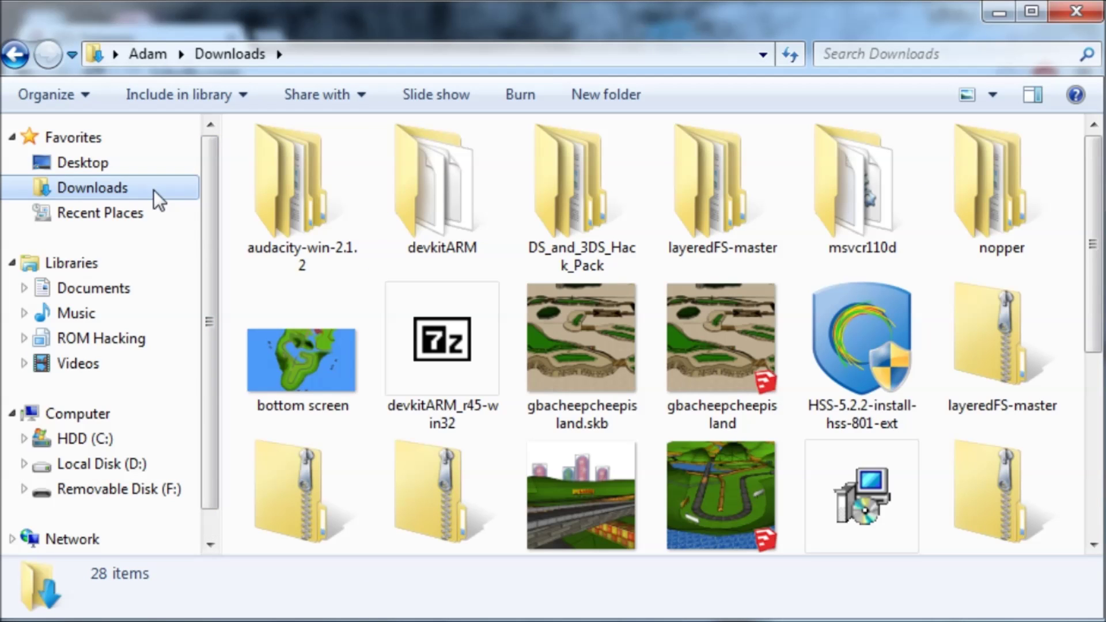
pyautogui.doubleClick(685, 202)
pyautogui.doubleClick(488, 161)
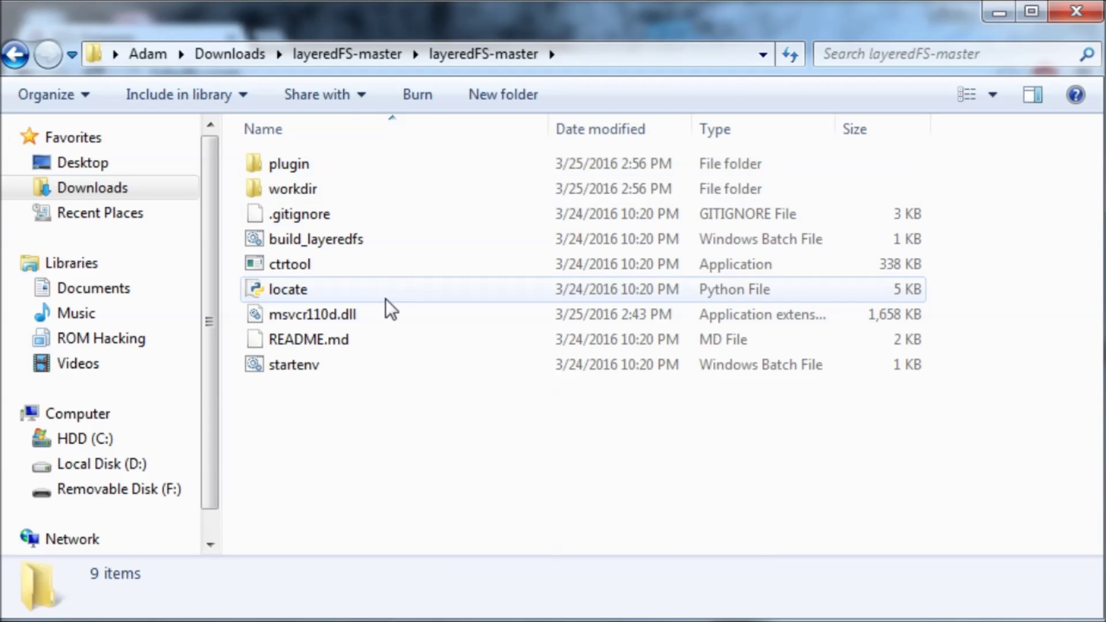
pyautogui.doubleClick(363, 165)
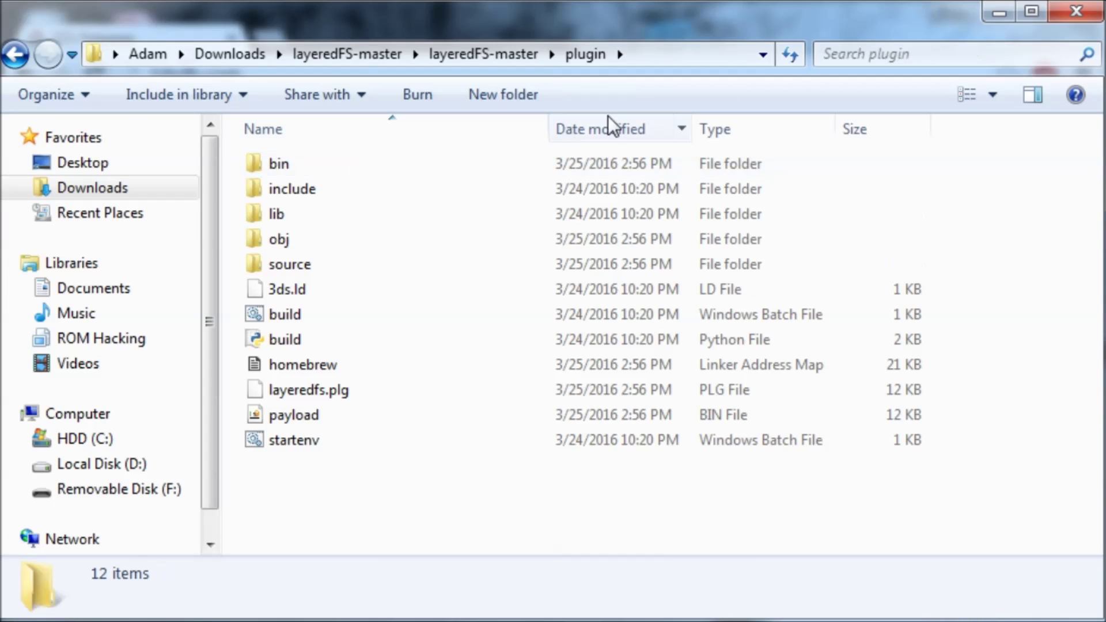
pyautogui.rightClick(364, 381)
pyautogui.press('Escape')
pyautogui.click(176, 495)
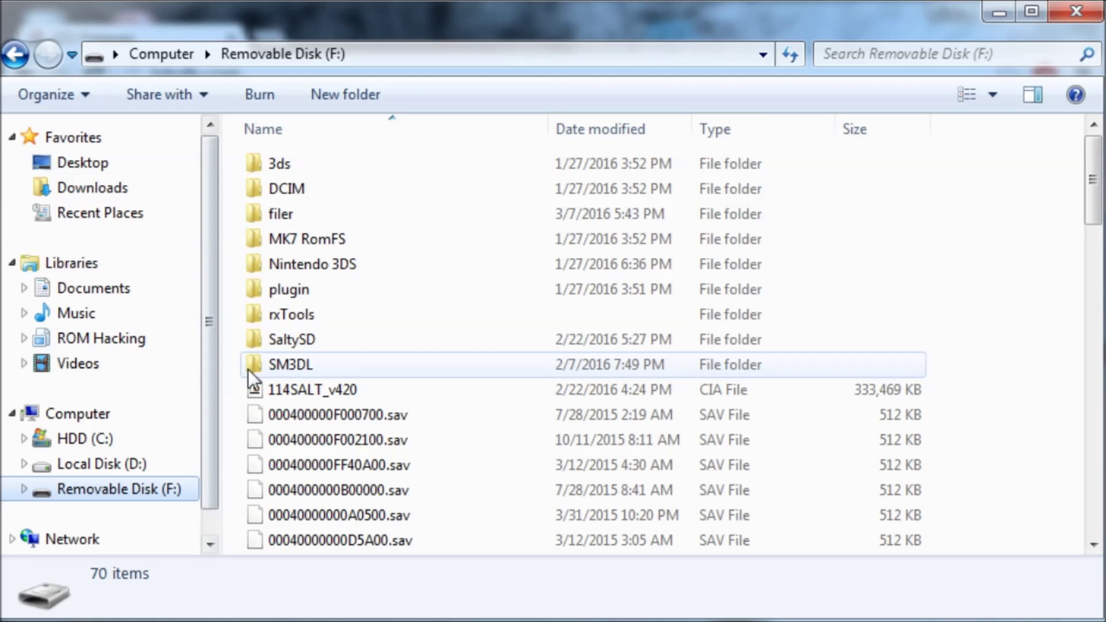
pyautogui.doubleClick(329, 237)
pyautogui.press('BackSpace')
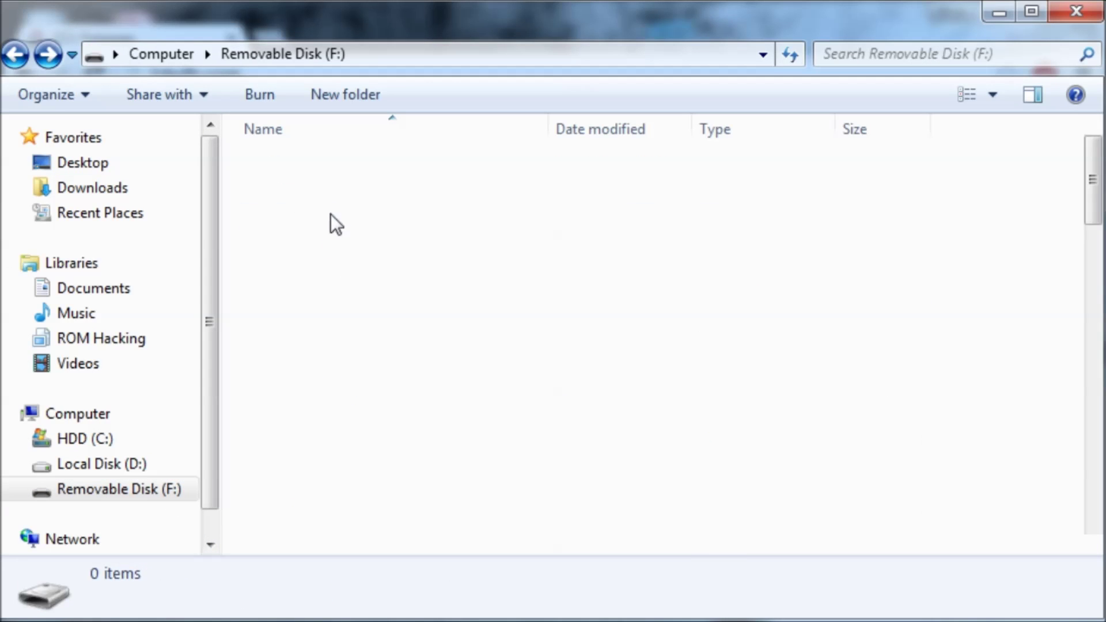
pyautogui.doubleClick(342, 292)
pyautogui.doubleClick(363, 172)
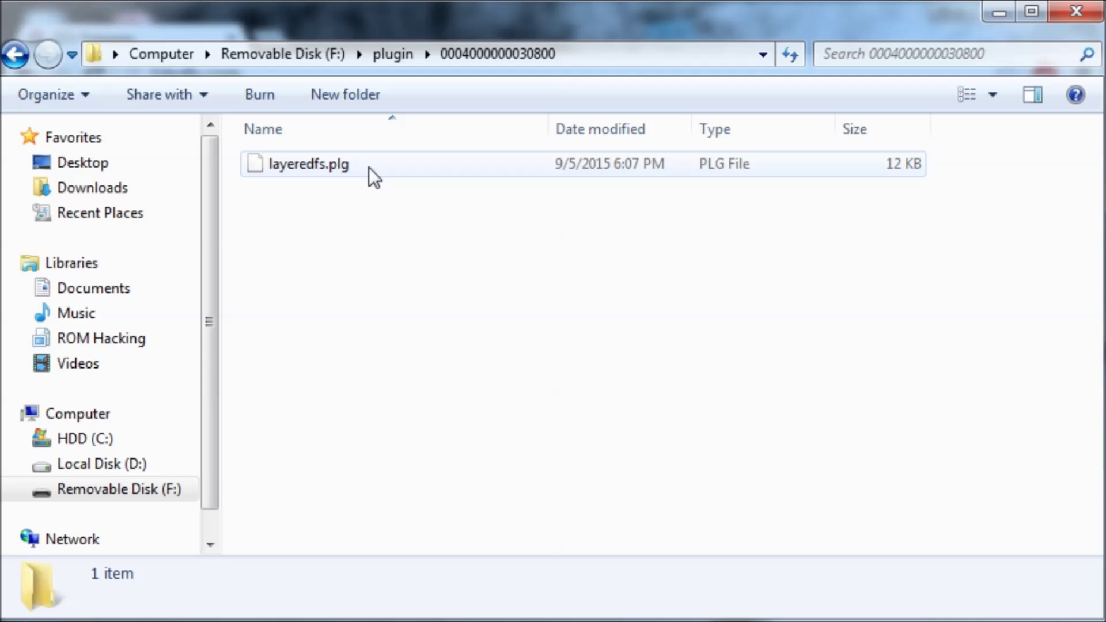
pyautogui.click(327, 167)
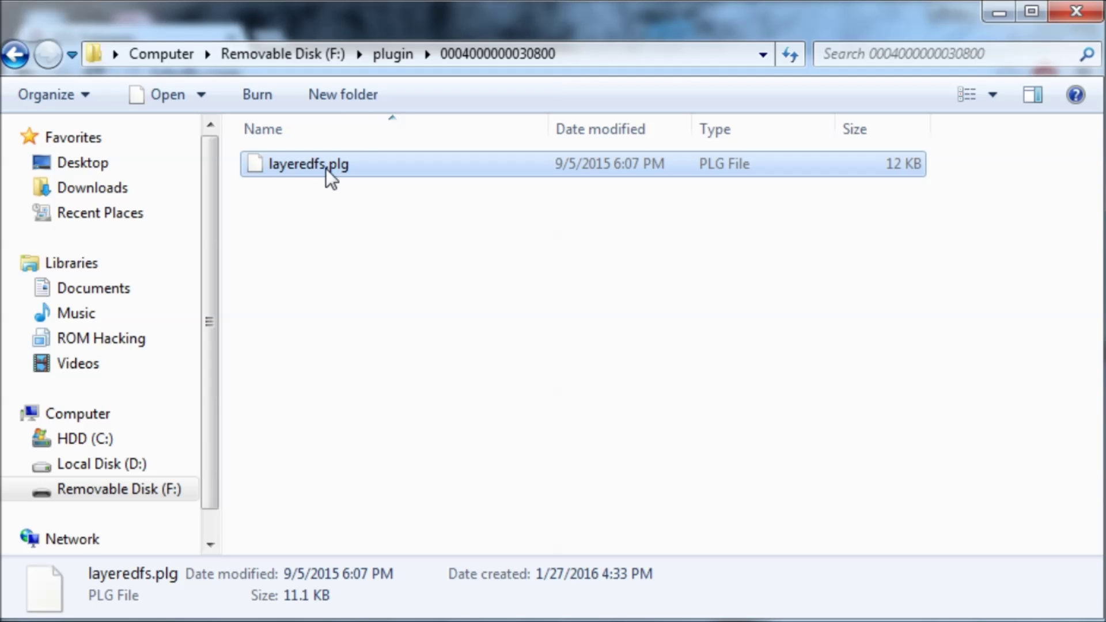
pyautogui.click(326, 166)
pyautogui.write('1')
pyautogui.click(383, 285)
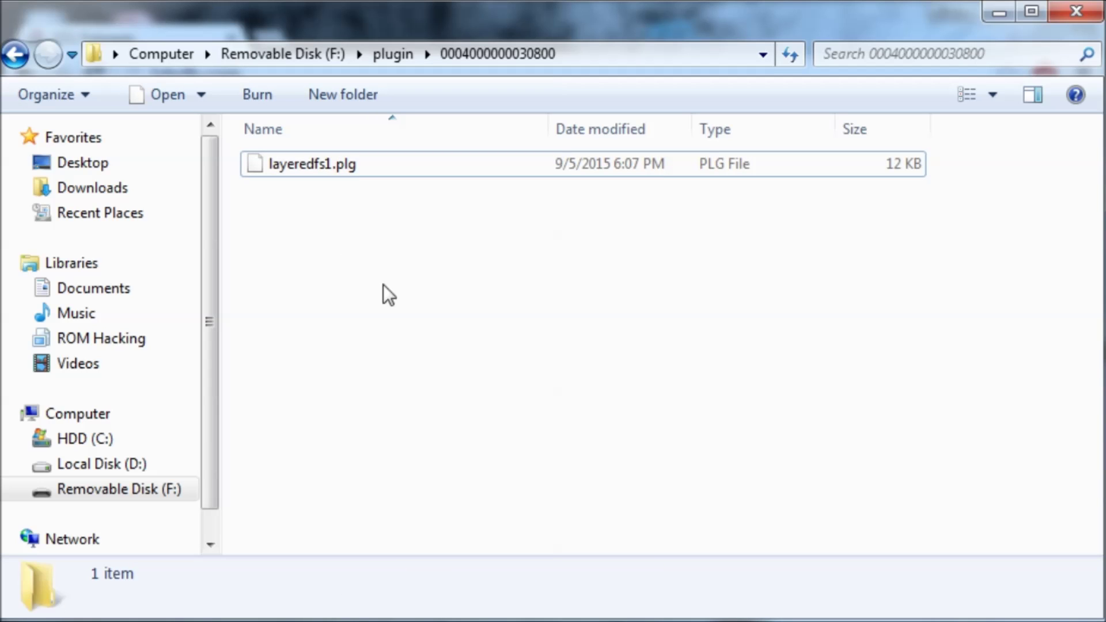
pyautogui.rightClick(356, 236)
pyautogui.click(414, 398)
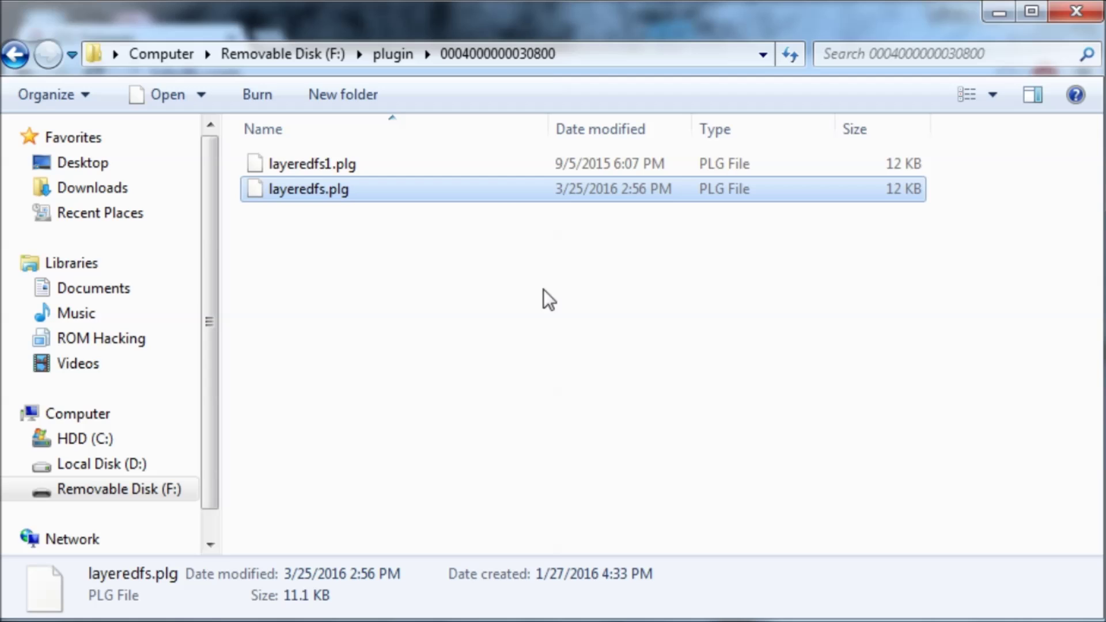
pyautogui.click(497, 164)
pyautogui.click(475, 187)
# Create a folder named MarioKart7 in the root of Removable Disk (F:) and open it
pyautogui.click(138, 488)
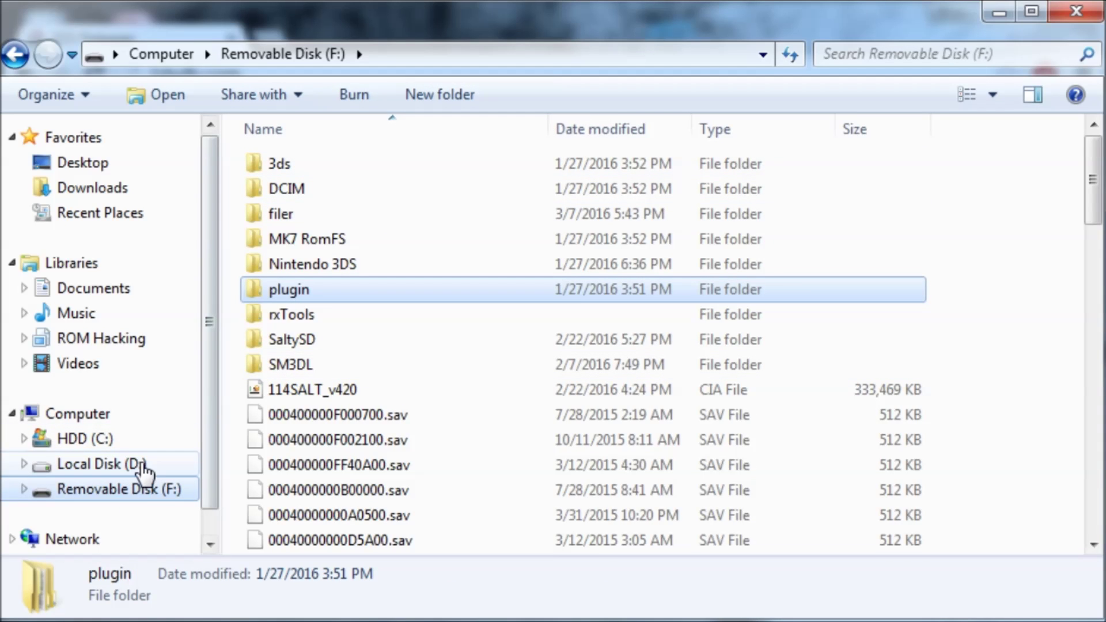
pyautogui.click(235, 342)
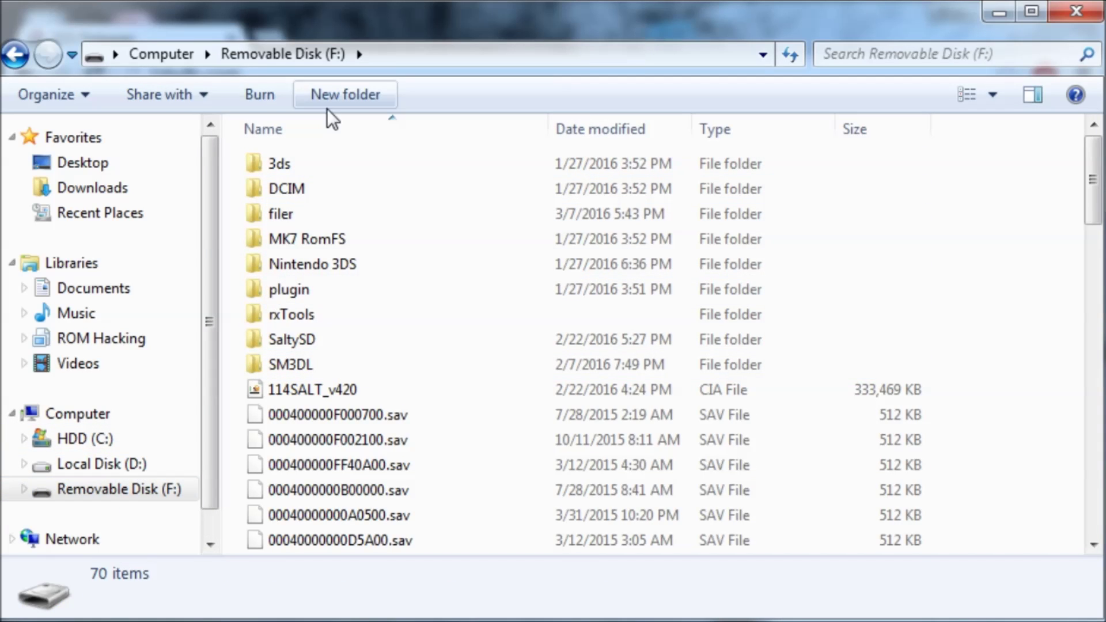
pyautogui.click(326, 107)
pyautogui.write('MarioKart')
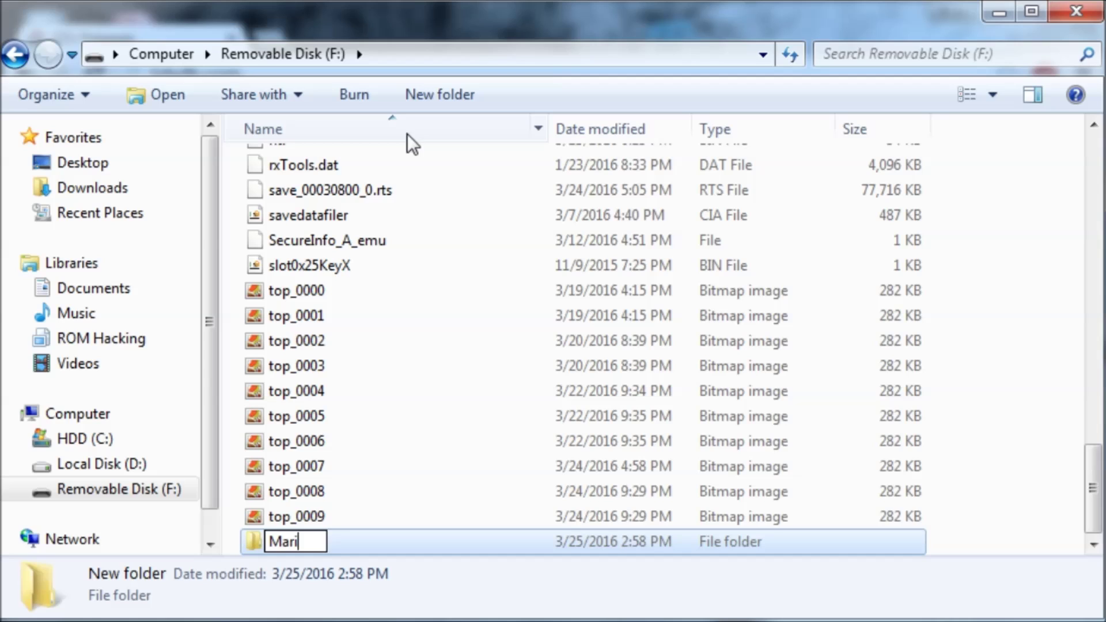
pyautogui.press('Escape')
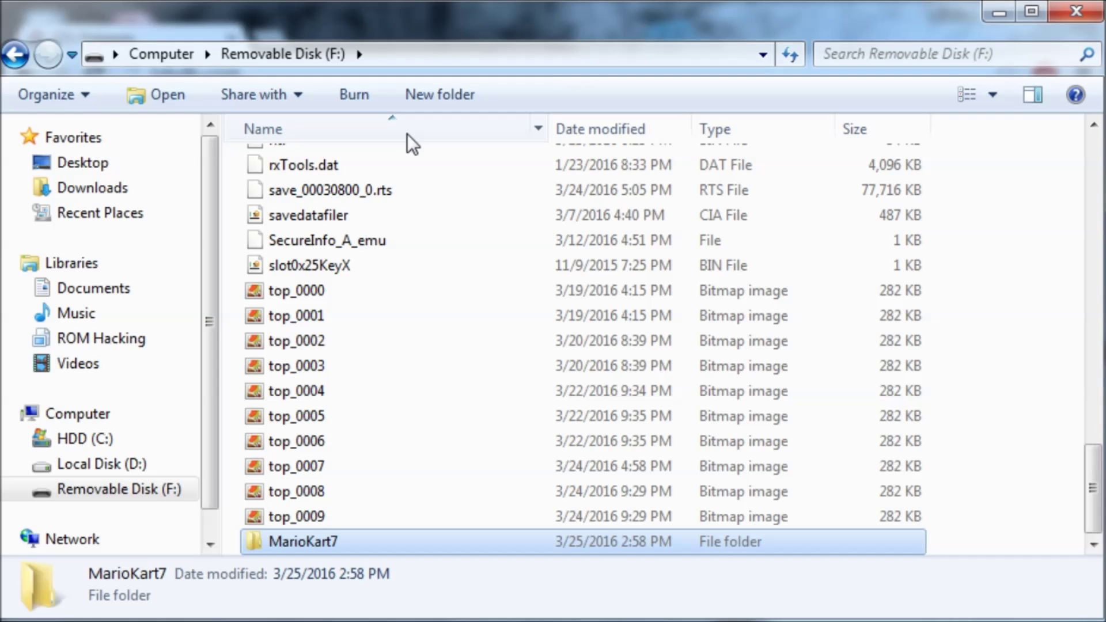
pyautogui.doubleClick(336, 538)
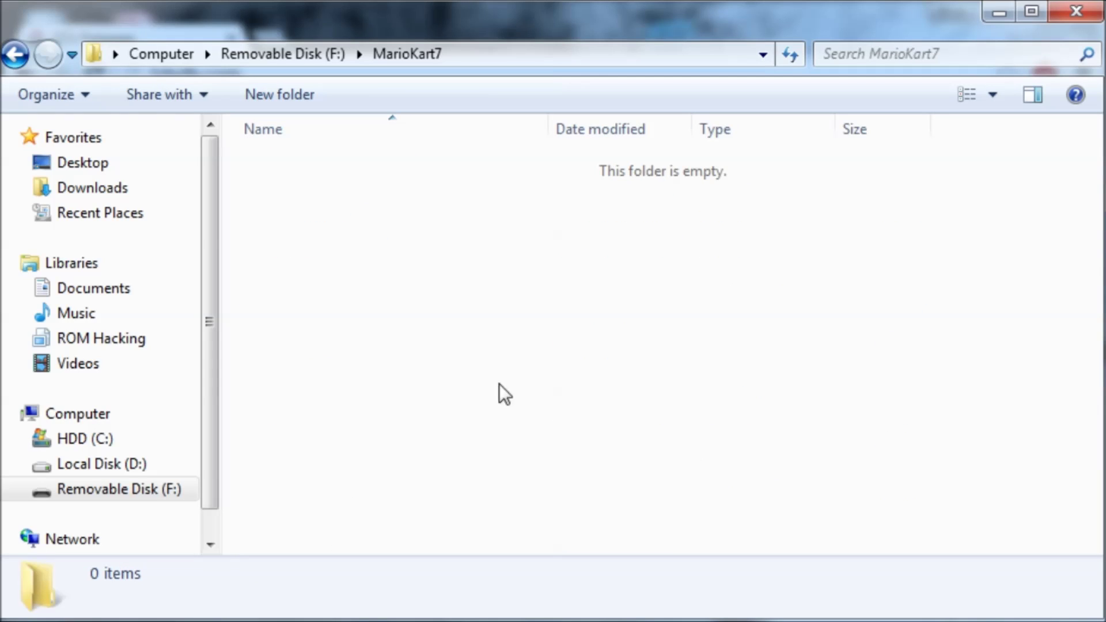
pyautogui.moveTo(549, 405); pyautogui.dragTo(670, 287)
# Open the Fresh RomFS folder under Mario Kart 7 in the ROM Hacking library and select the Course folder
pyautogui.click(162, 341)
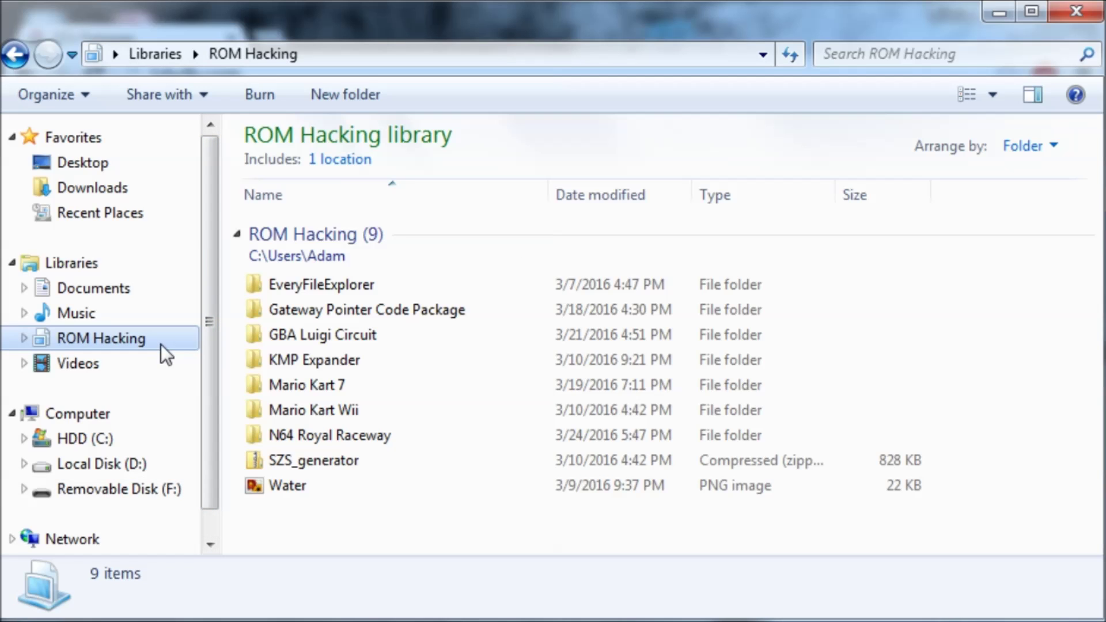
pyautogui.doubleClick(341, 392)
pyautogui.doubleClick(361, 235)
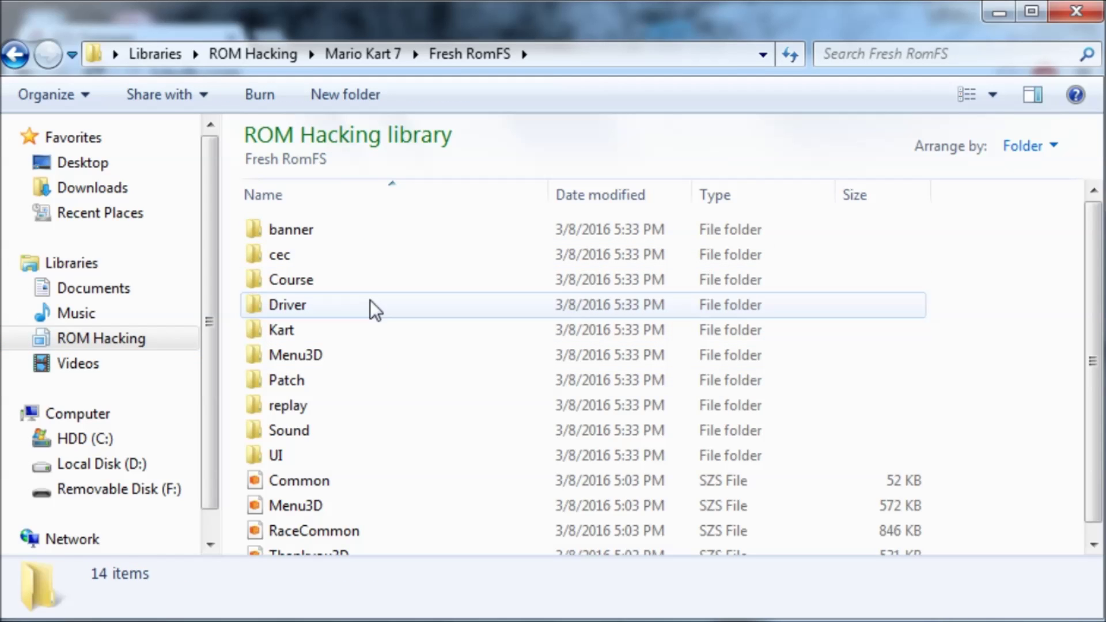
pyautogui.click(467, 280)
pyautogui.scroll(-1, 513, 374)
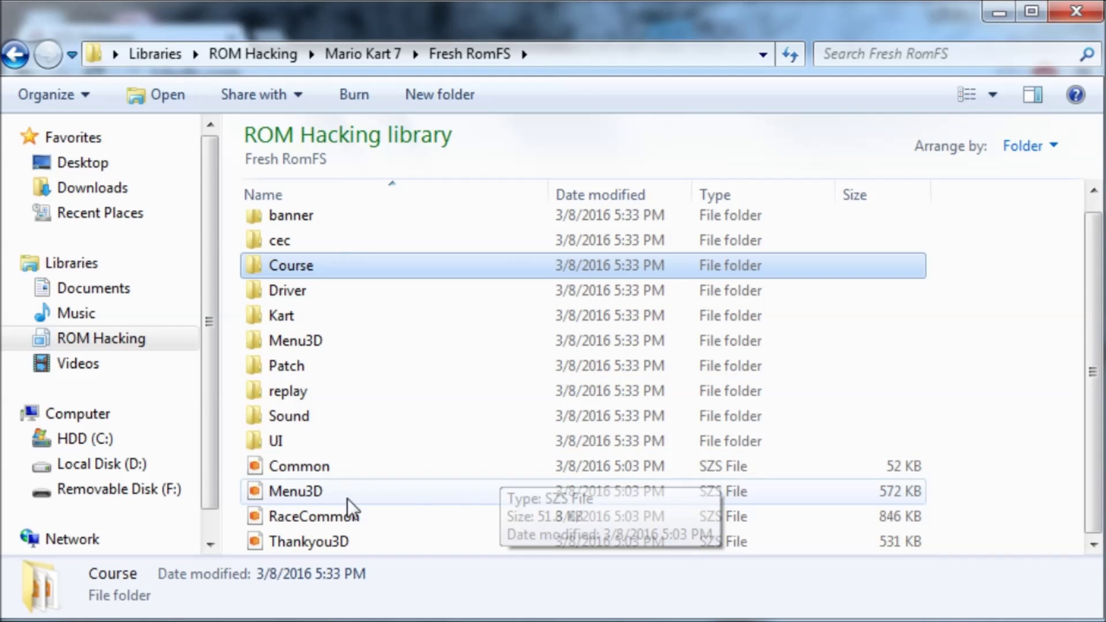
pyautogui.scroll(1, 337, 348)
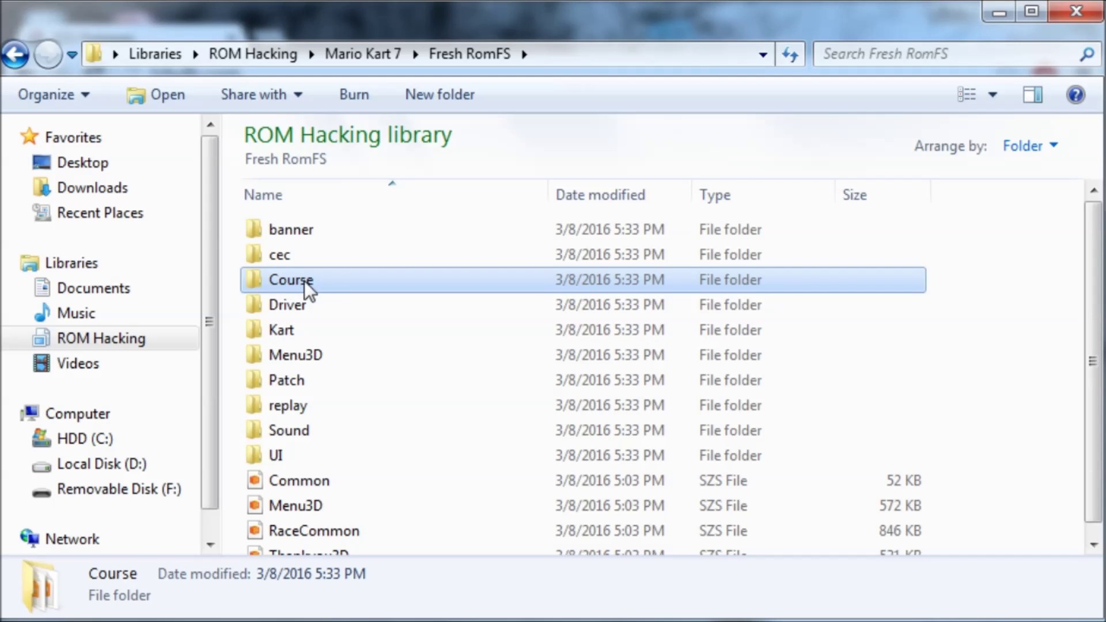
# Copy the Bctr_IceRink SZS file from the Course folder of the Fresh RomFS
pyautogui.doubleClick(392, 285)
pyautogui.rightClick(362, 276)
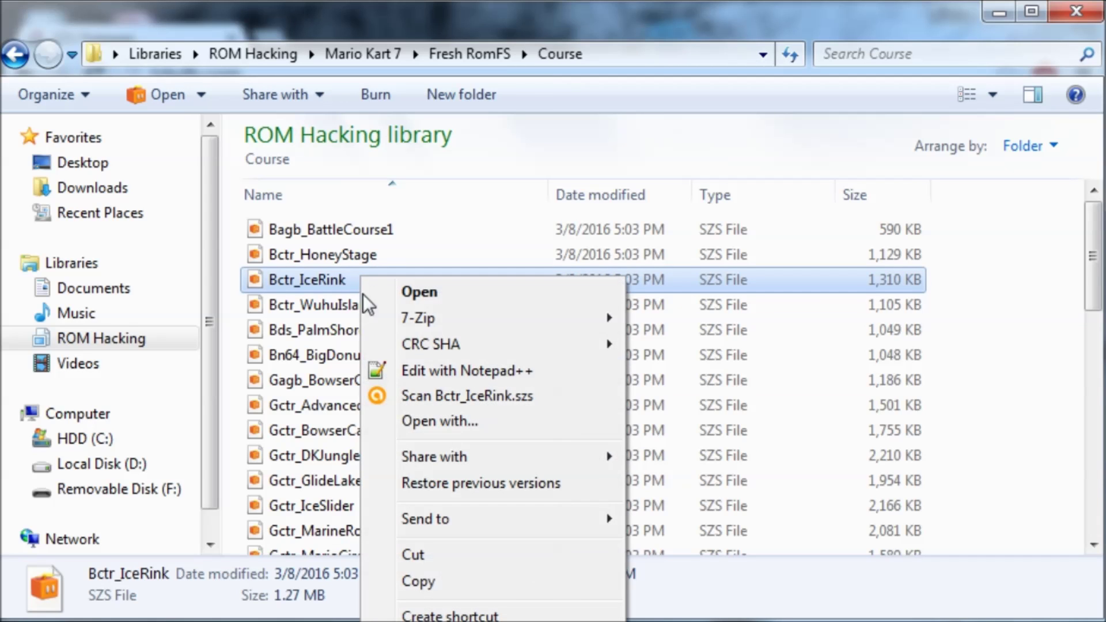
pyautogui.click(425, 581)
# Create a folder named Course inside the MarioKart7 folder on Removable Disk (F:) and open it
pyautogui.click(175, 490)
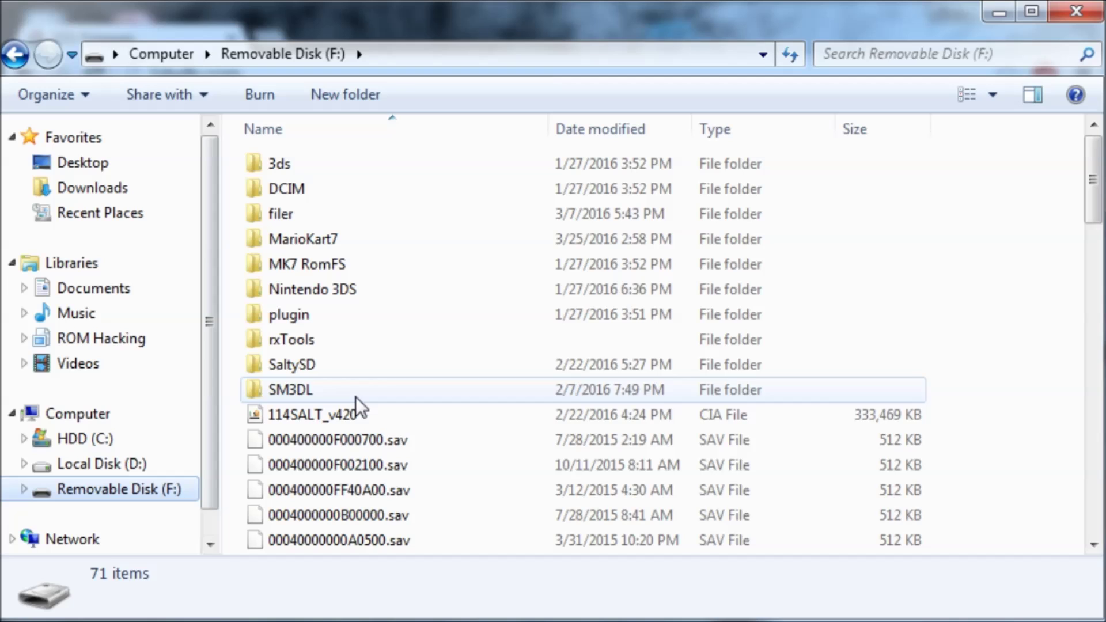
pyautogui.click(355, 391)
pyautogui.doubleClick(341, 240)
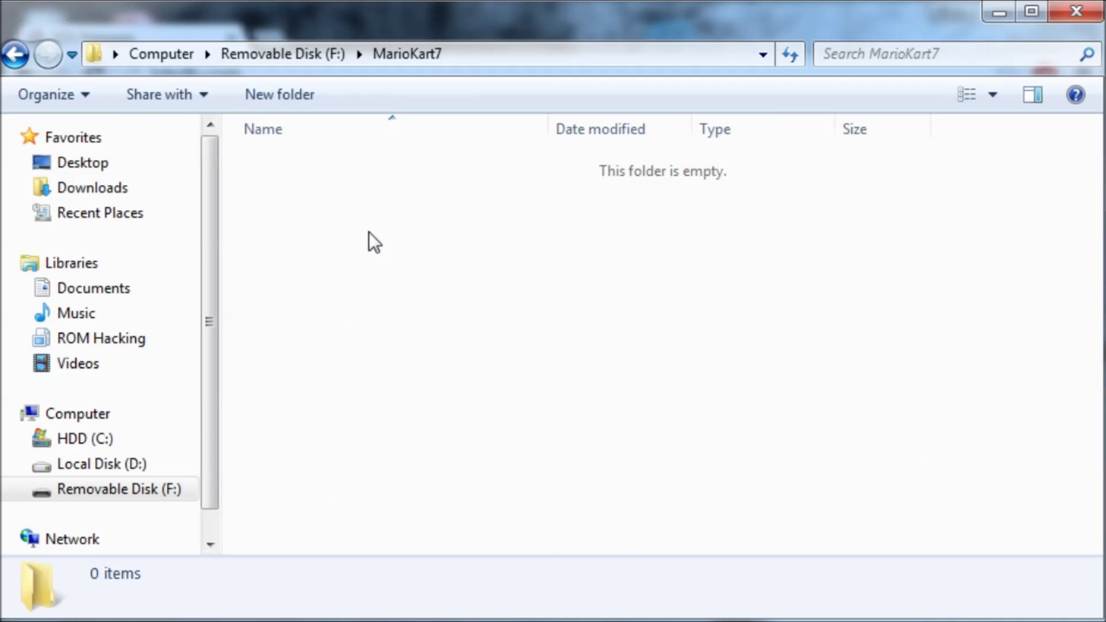
pyautogui.click(289, 86)
pyautogui.write('Cour')
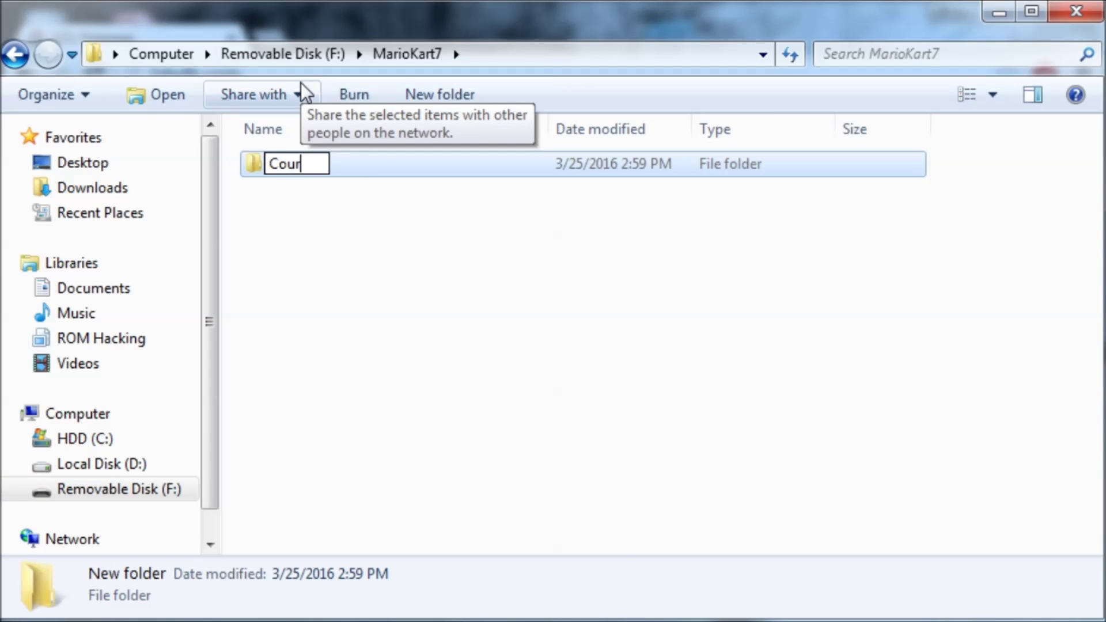
pyautogui.press('Escape')
pyautogui.press('Return')
# Paste the copied Bctr_IceRink file into the new Course folder and return to the MarioKart7 folder
pyautogui.rightClick(330, 206)
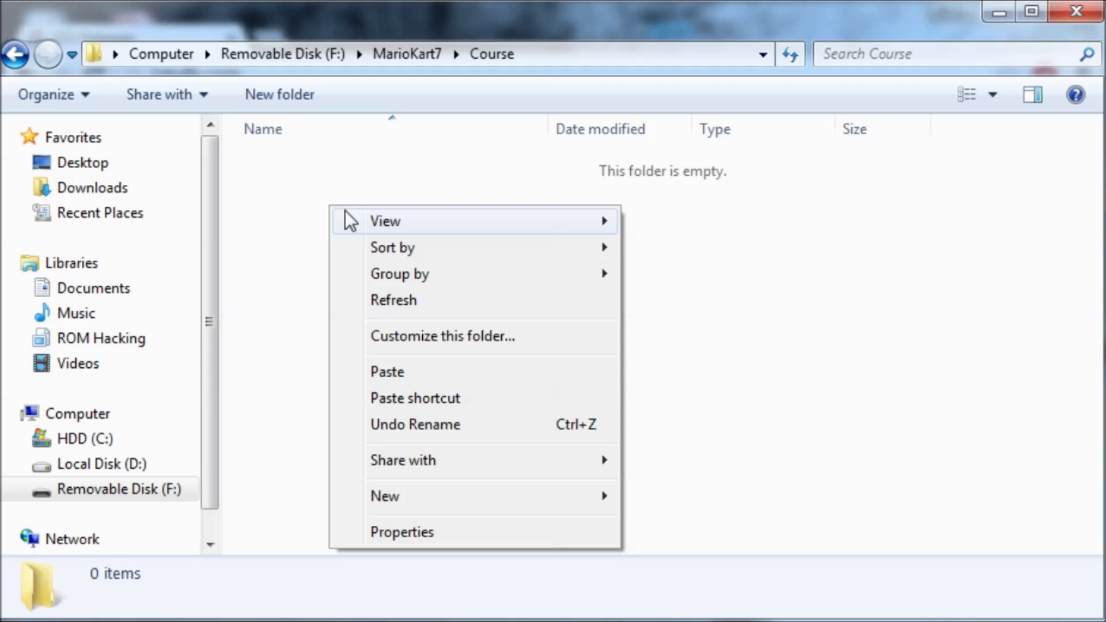
pyautogui.click(387, 372)
pyautogui.click(416, 55)
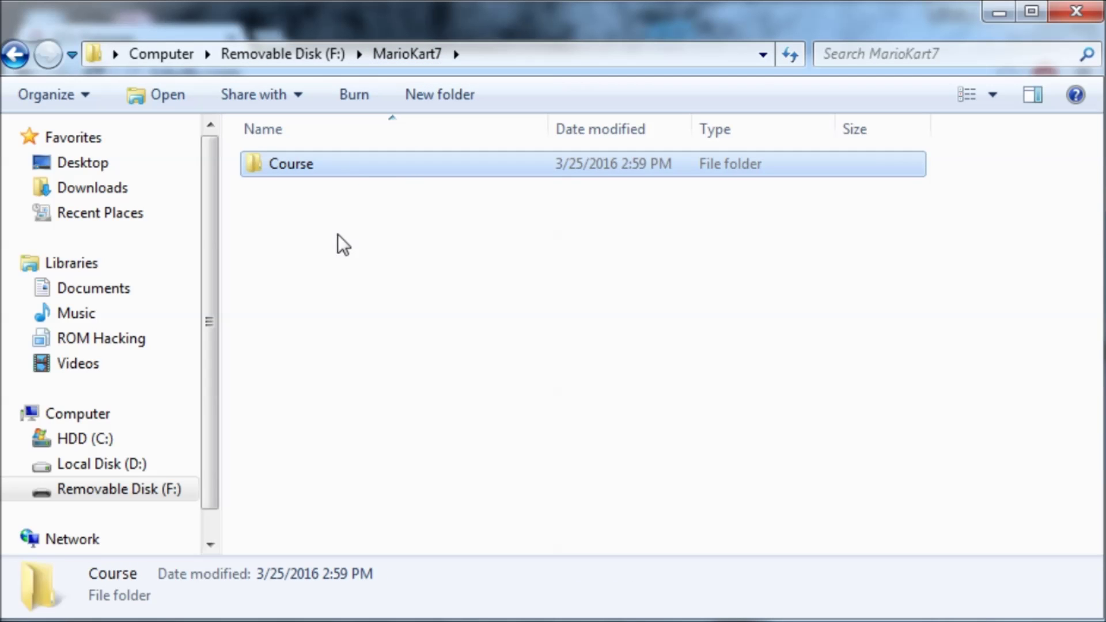
# Create a folder named Sound beside Course in the MarioKart7 folder and open it
pyautogui.click(339, 233)
pyautogui.click(417, 94)
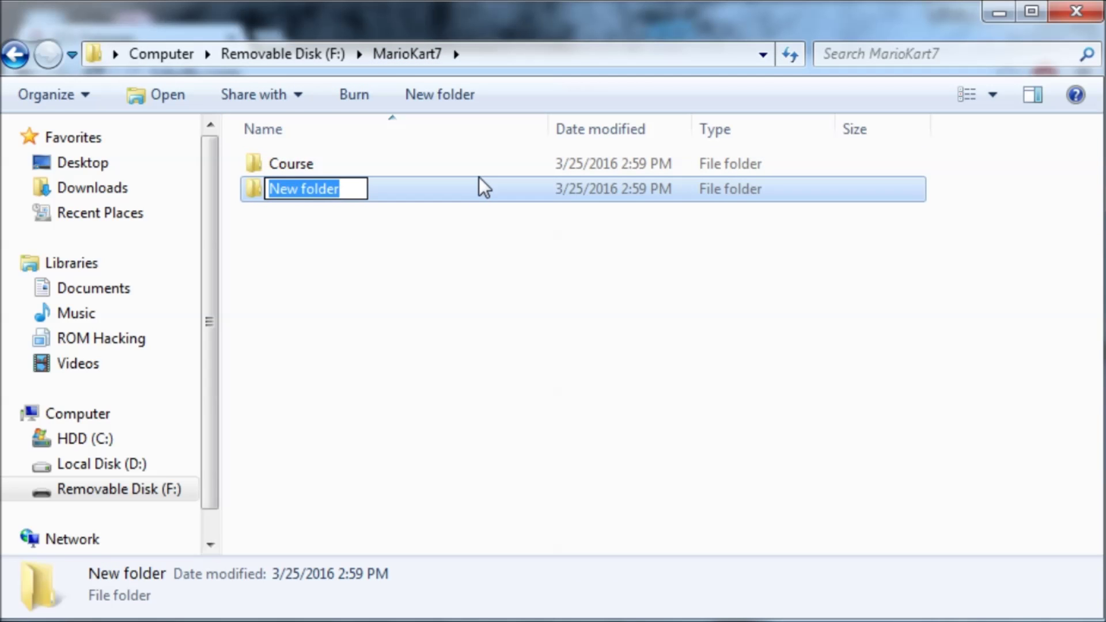
pyautogui.write('Sound')
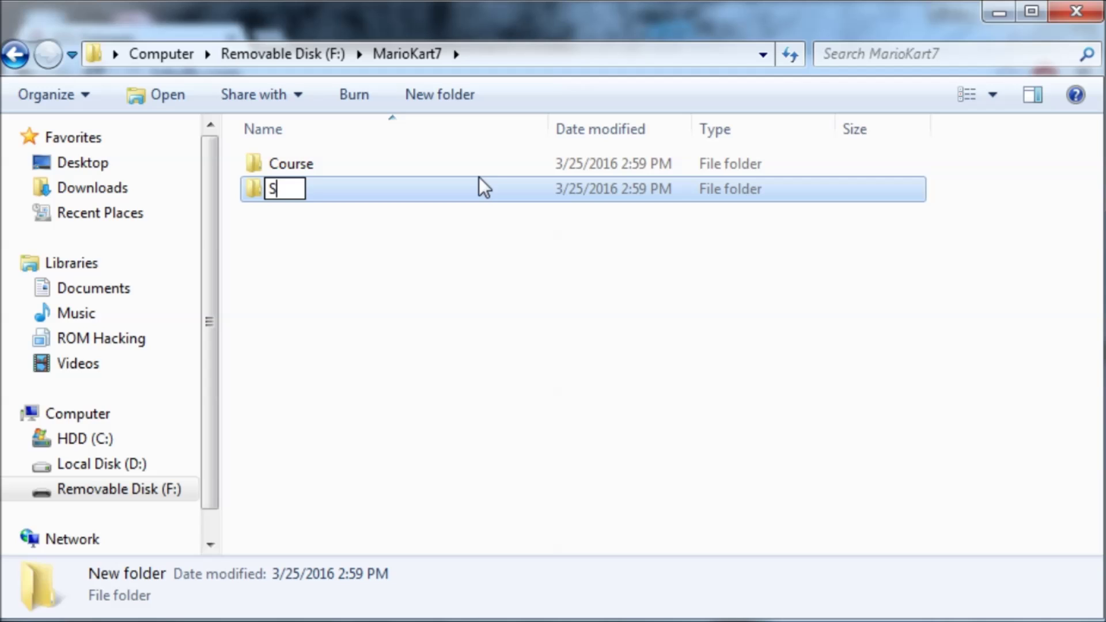
pyautogui.press('Return')
pyautogui.doubleClick(479, 179)
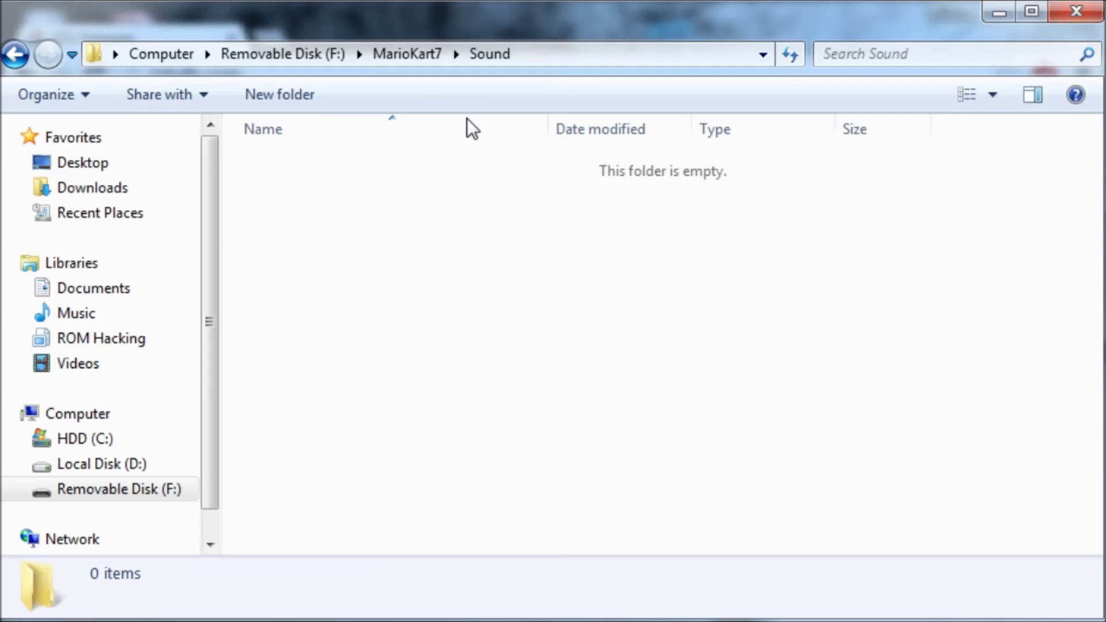
# Create a folder named stream inside the Sound folder and open it
pyautogui.click(311, 93)
pyautogui.write('stream')
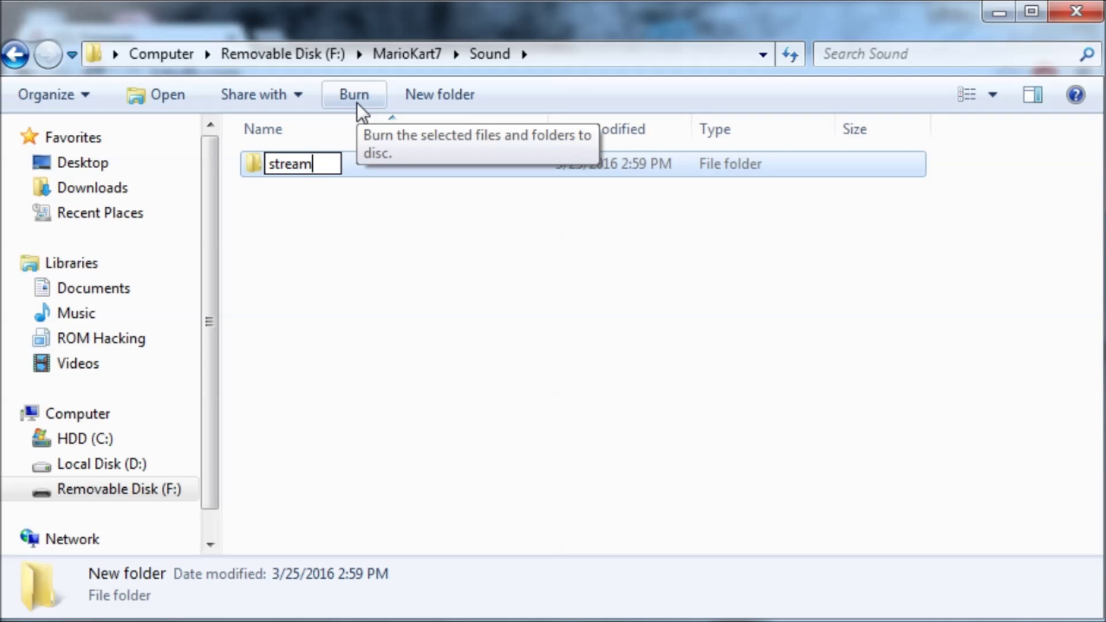
pyautogui.press('Return')
pyautogui.press('Return')
pyautogui.moveTo(377, 297); pyautogui.dragTo(634, 288)
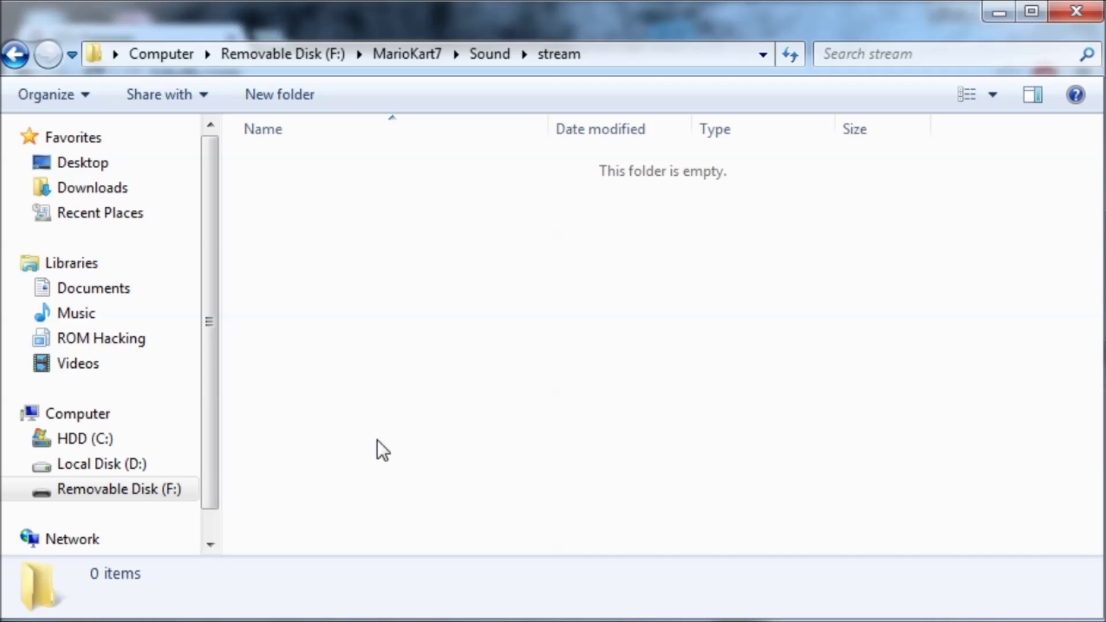
pyautogui.click(320, 54)
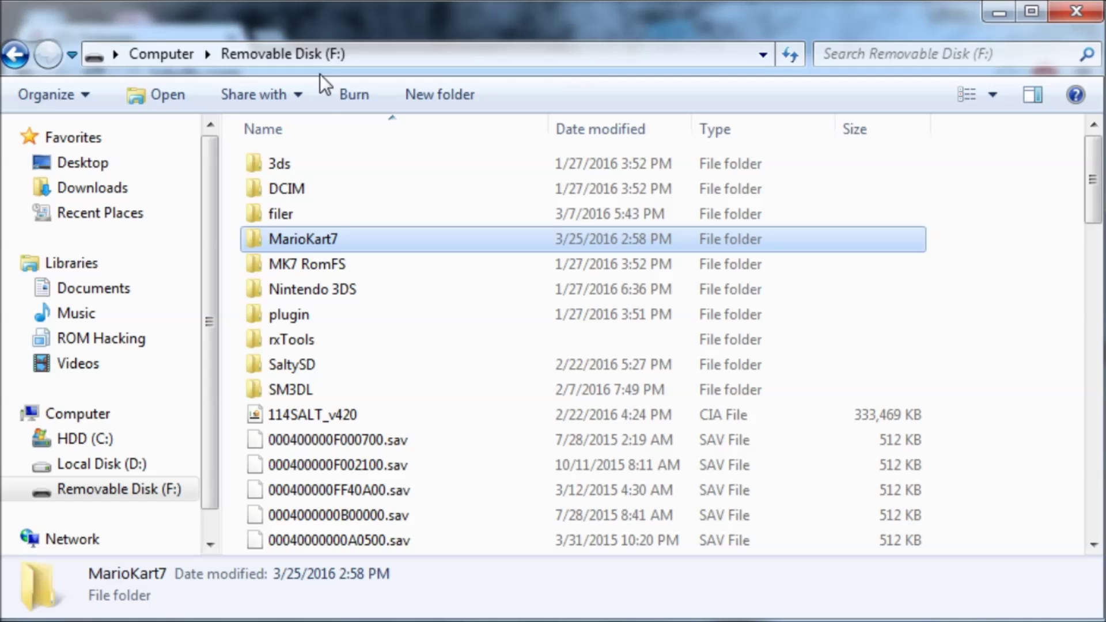
pyautogui.doubleClick(407, 316)
pyautogui.click(347, 171)
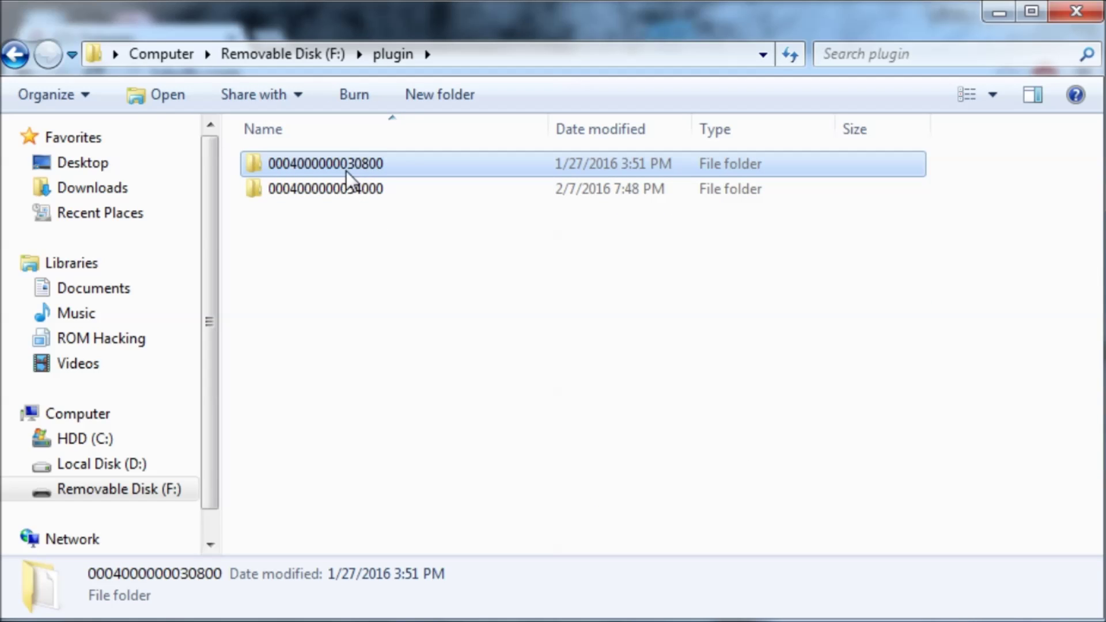
pyautogui.click(393, 161)
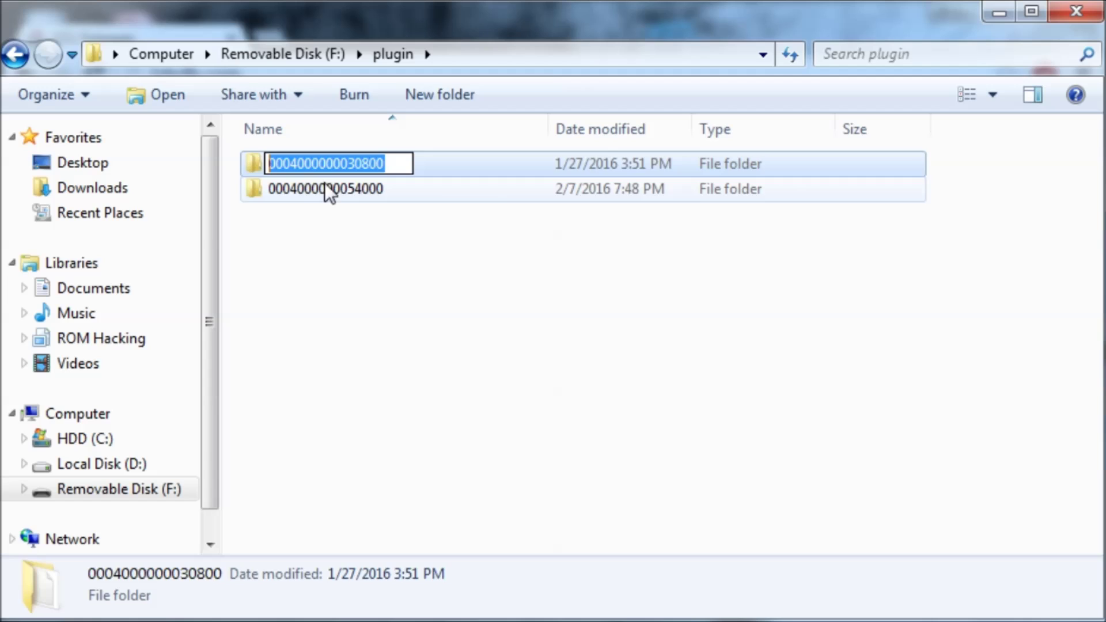
pyautogui.click(370, 269)
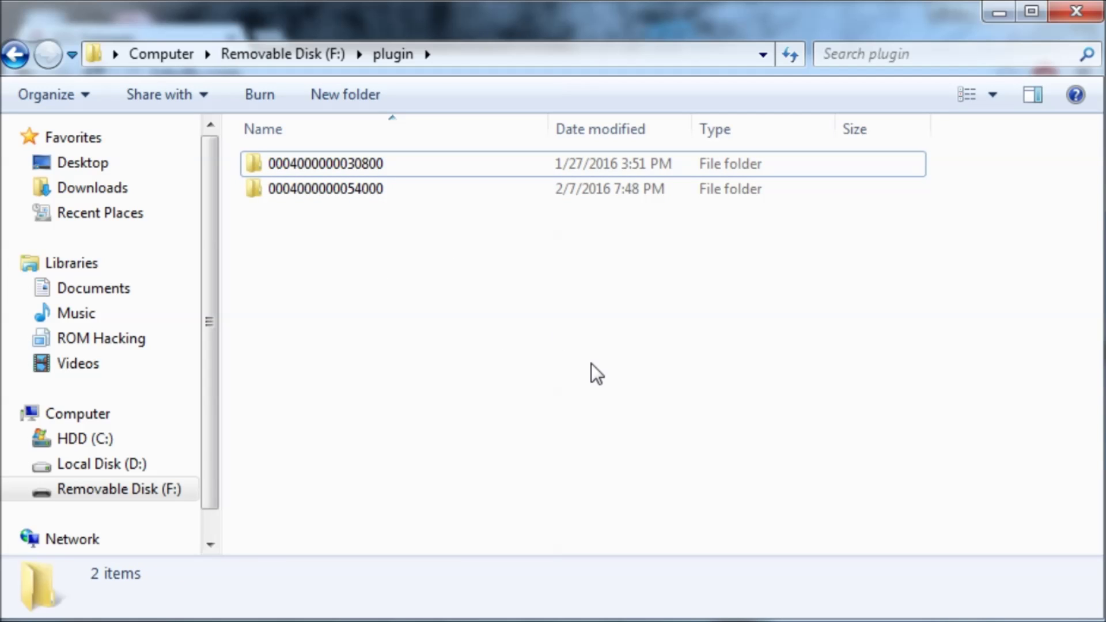